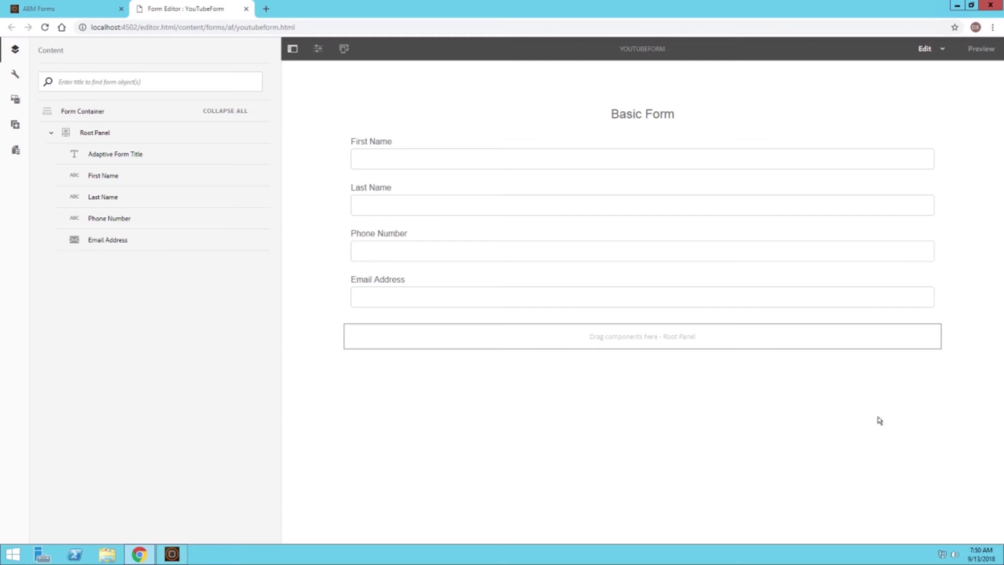
# Step: Return to the Forms & Documents list and select the YouTubeForm row
pyautogui.click(38, 6)
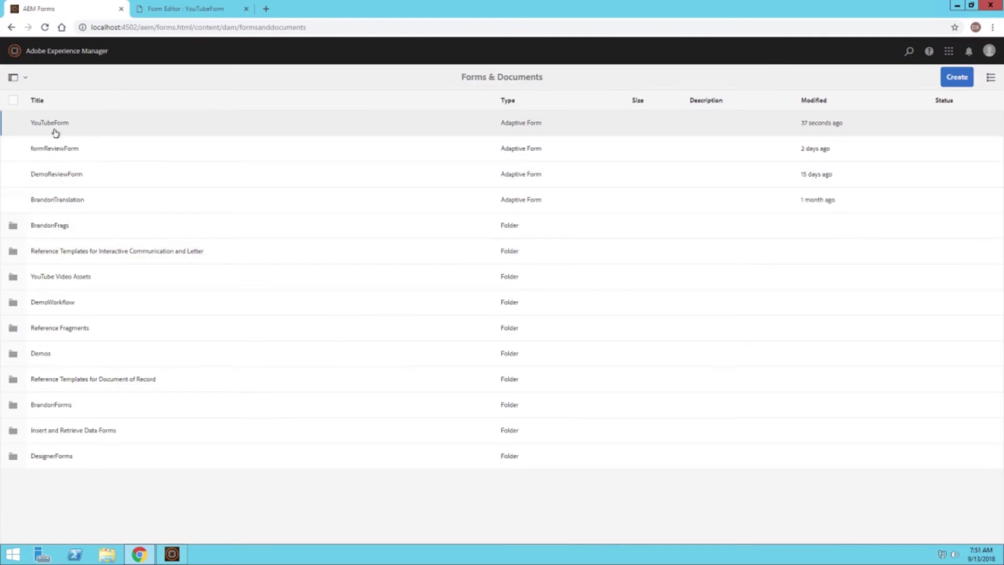
pyautogui.click(16, 125)
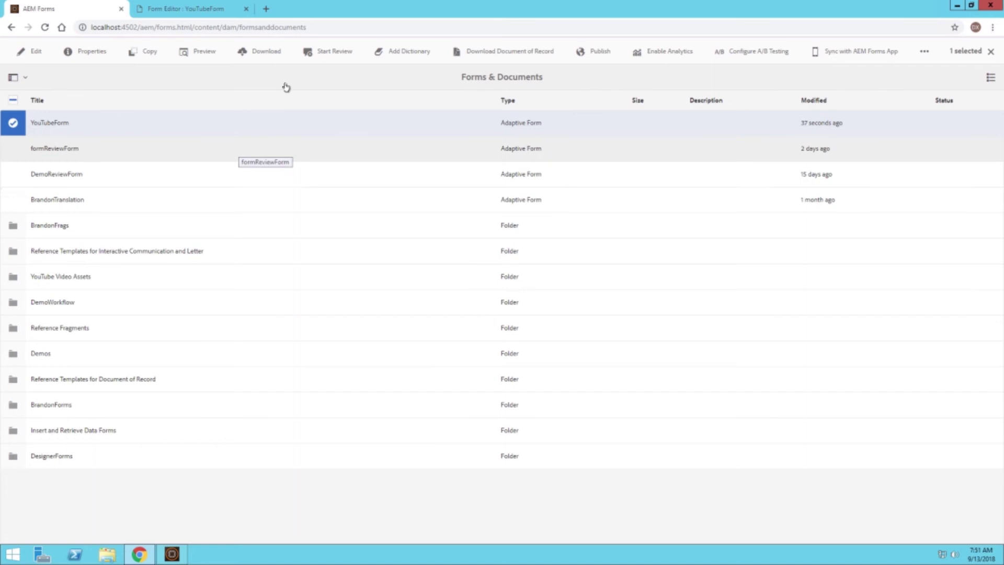
# Step: Begin a review titled 'YouTubeReview' described as 'Please review this form that gathers basic information..'
pyautogui.click(325, 53)
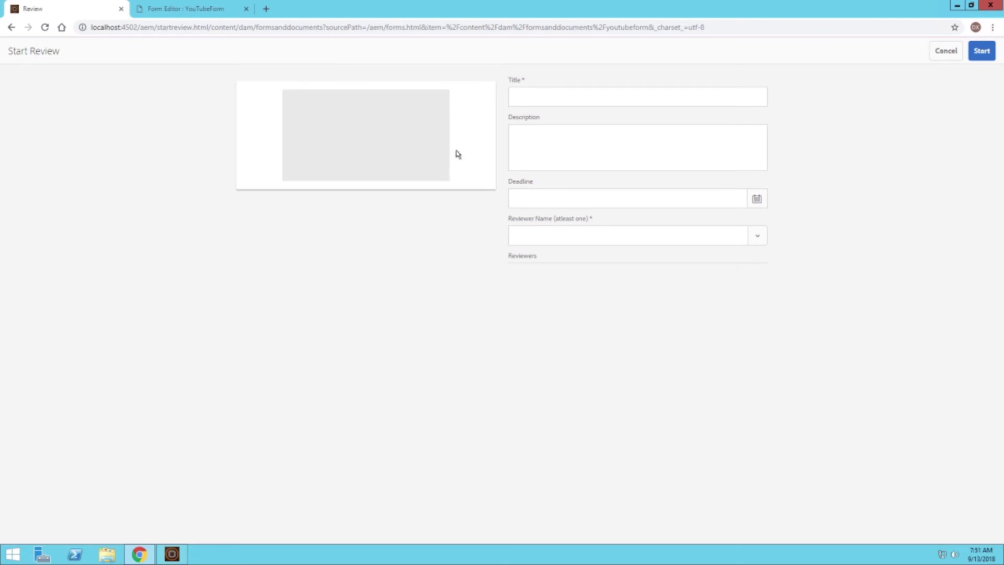
pyautogui.click(562, 99)
pyautogui.write('Y')
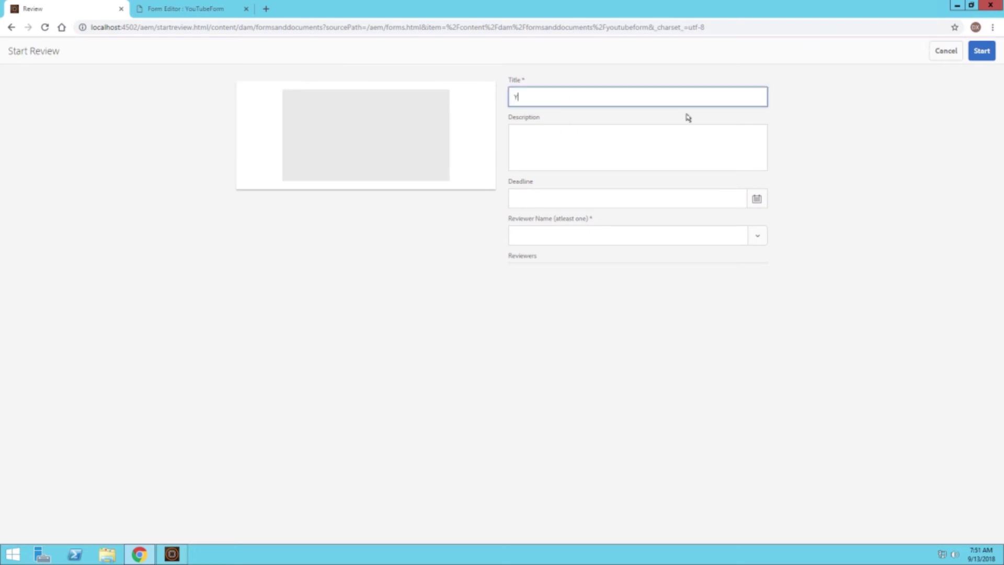
pyautogui.write('ouTubeReview')
pyautogui.click(686, 138)
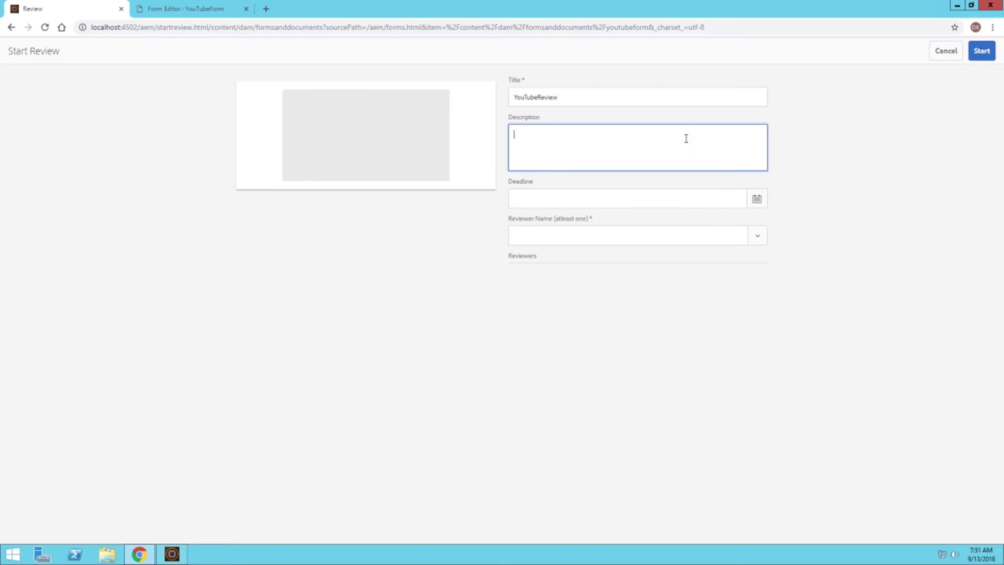
pyautogui.write('Please review this form that gathers ba')
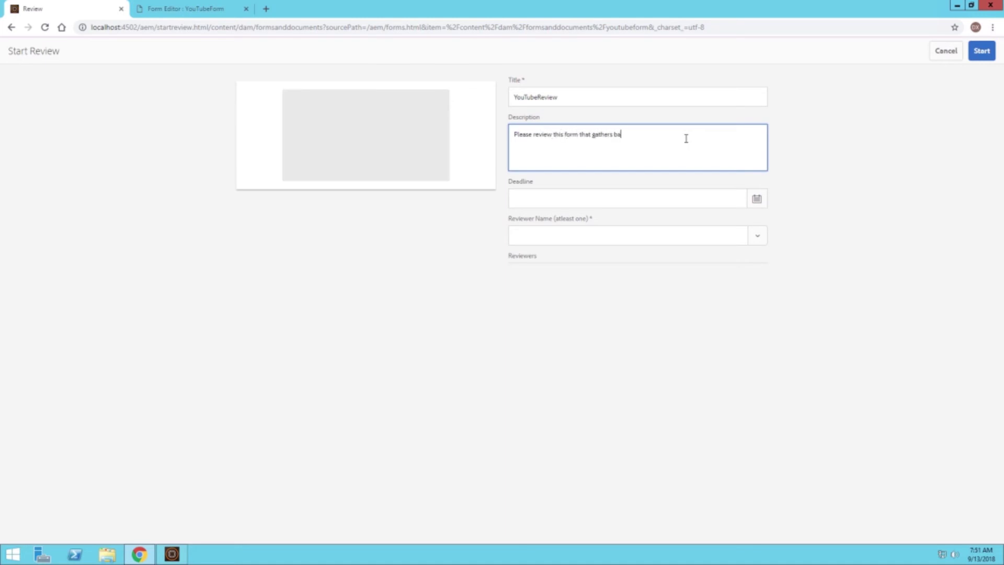
pyautogui.write('sic information..')
# Step: Add the two reviewer users by name and start the review
pyautogui.click(693, 231)
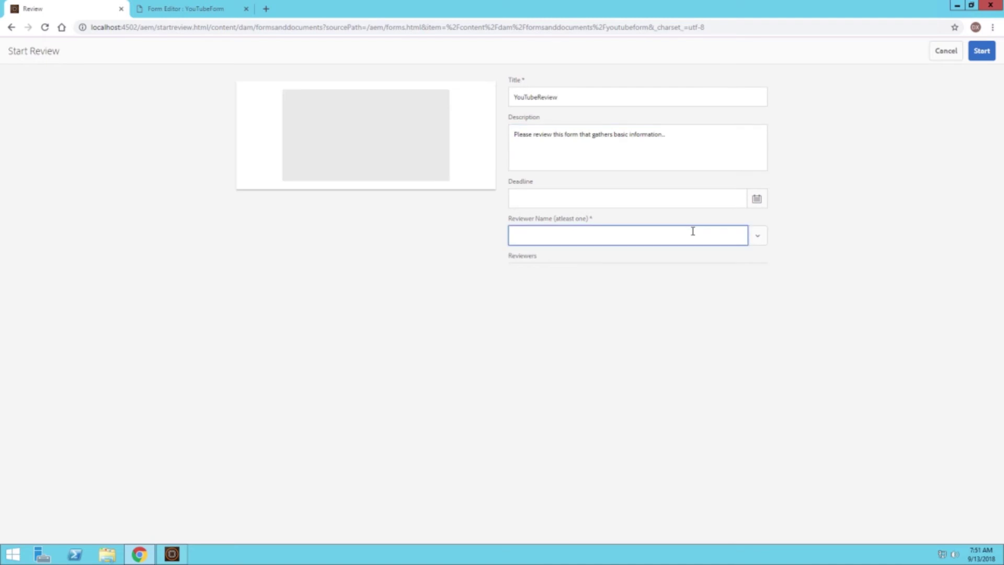
pyautogui.write('clare')
pyautogui.click(639, 246)
pyautogui.write('john')
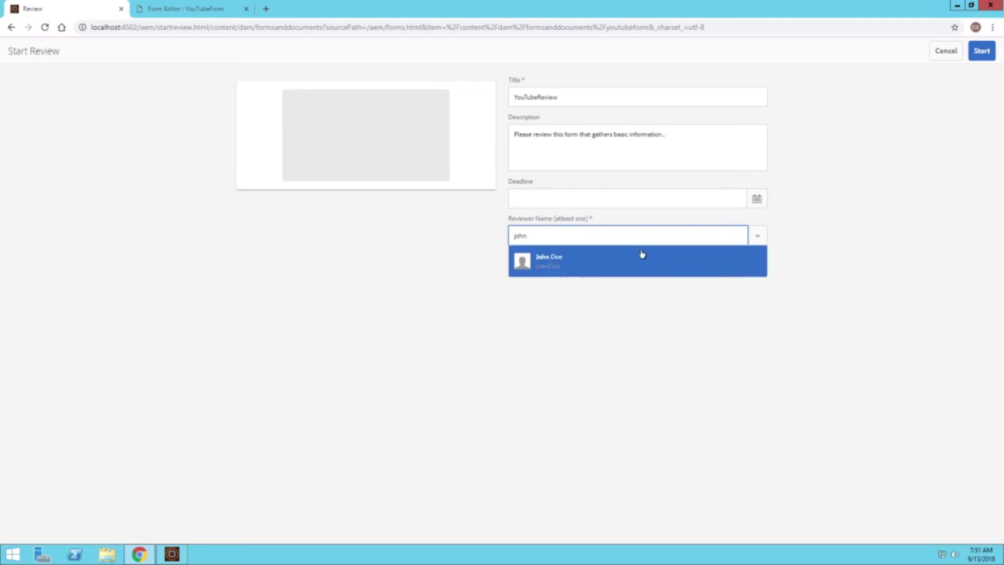
pyautogui.click(642, 256)
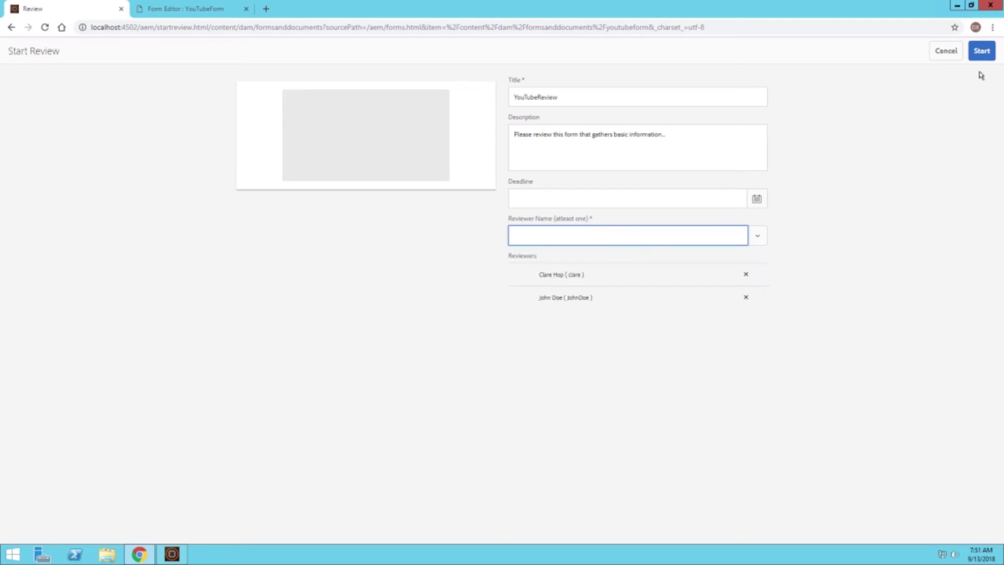
pyautogui.click(981, 51)
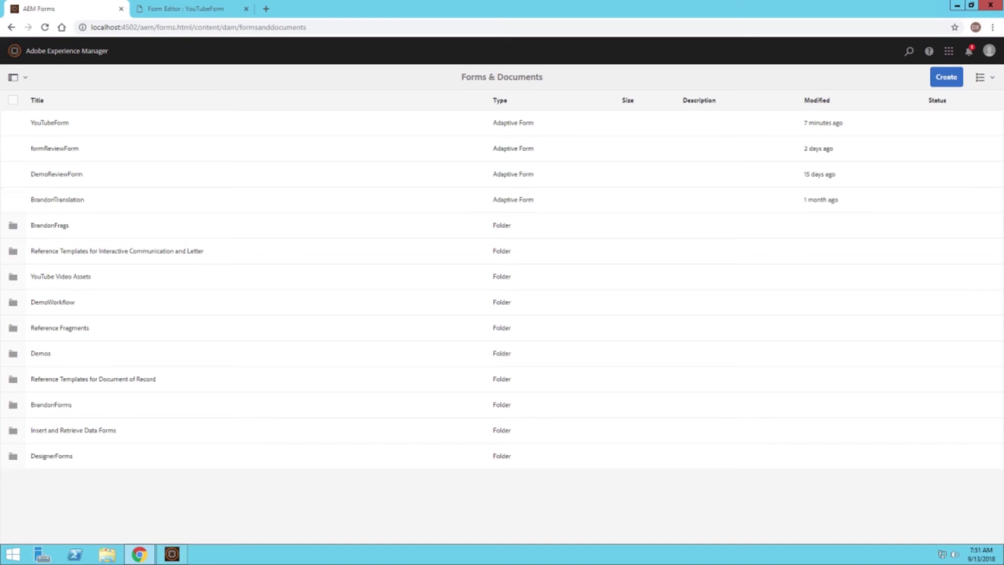
# Step: Confirm the YouTubeReview task reached the reviewer's notifications, then revert to the administrator account
pyautogui.click(968, 50)
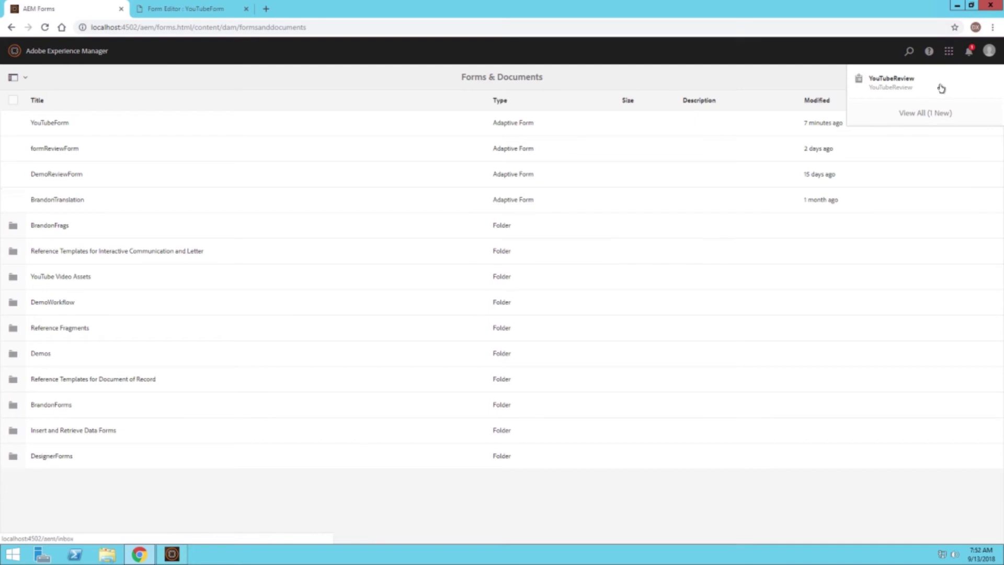
pyautogui.click(987, 50)
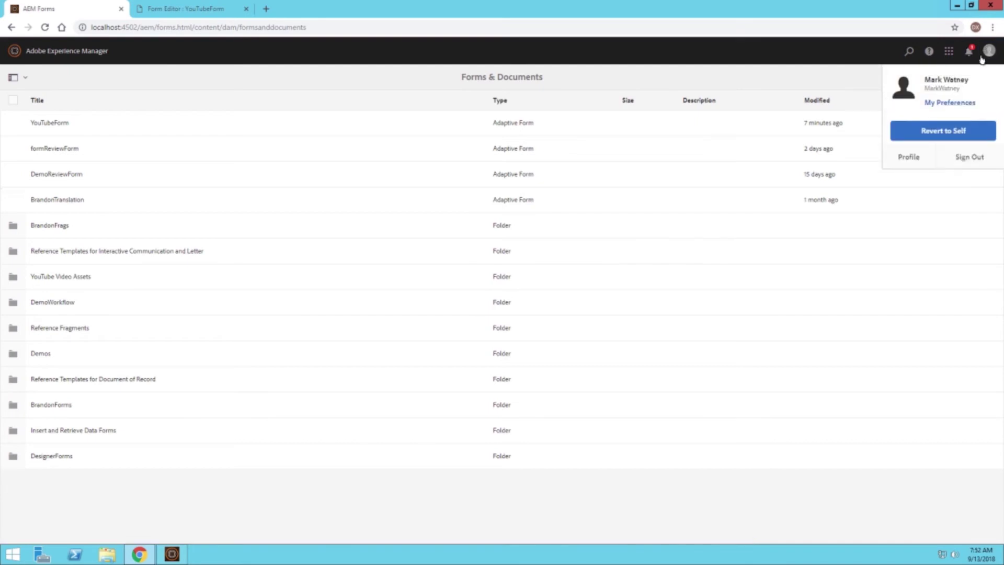
pyautogui.click(947, 129)
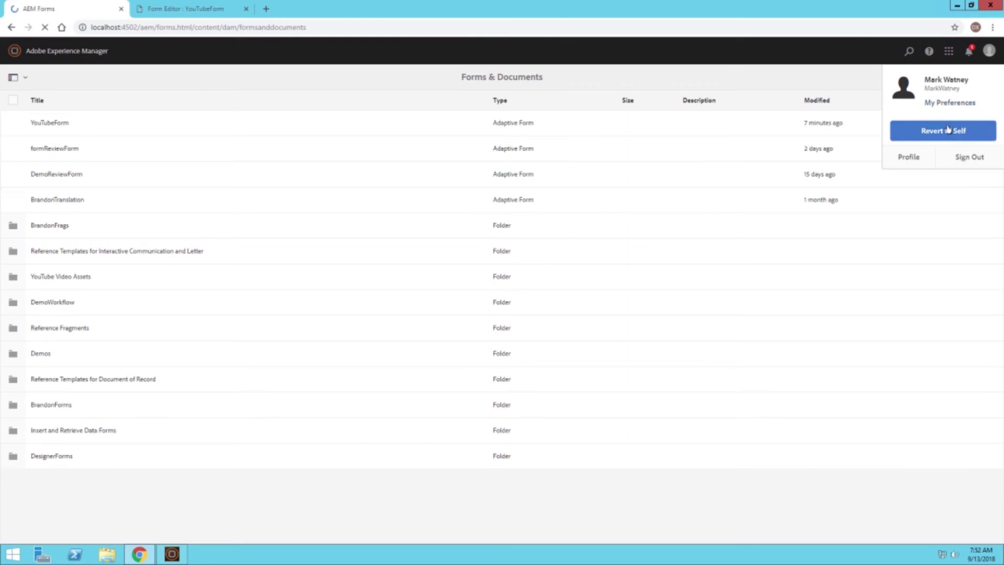
# Step: Impersonate the other reviewer's user account from the account menu
pyautogui.click(988, 50)
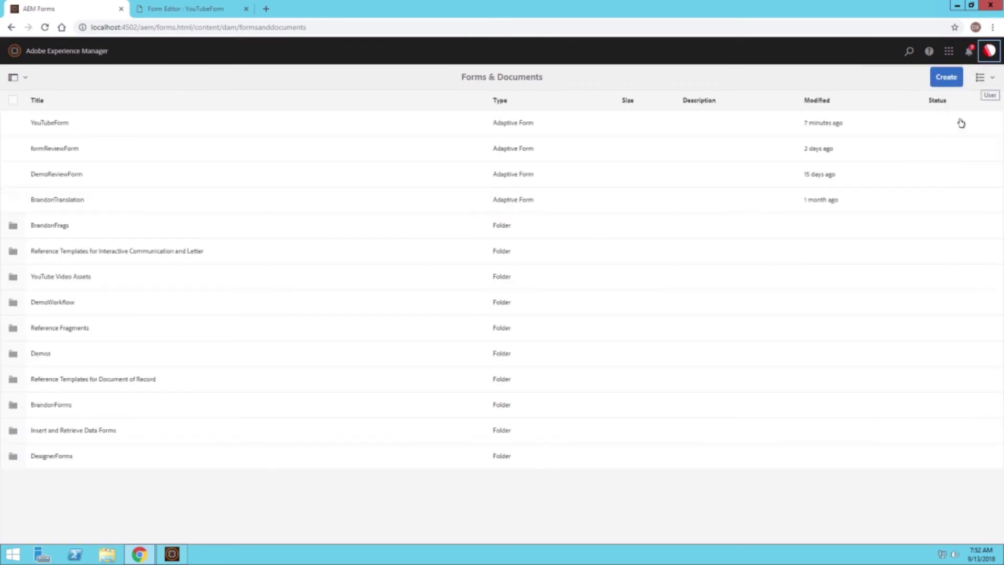
pyautogui.click(917, 140)
pyautogui.write('dlare')
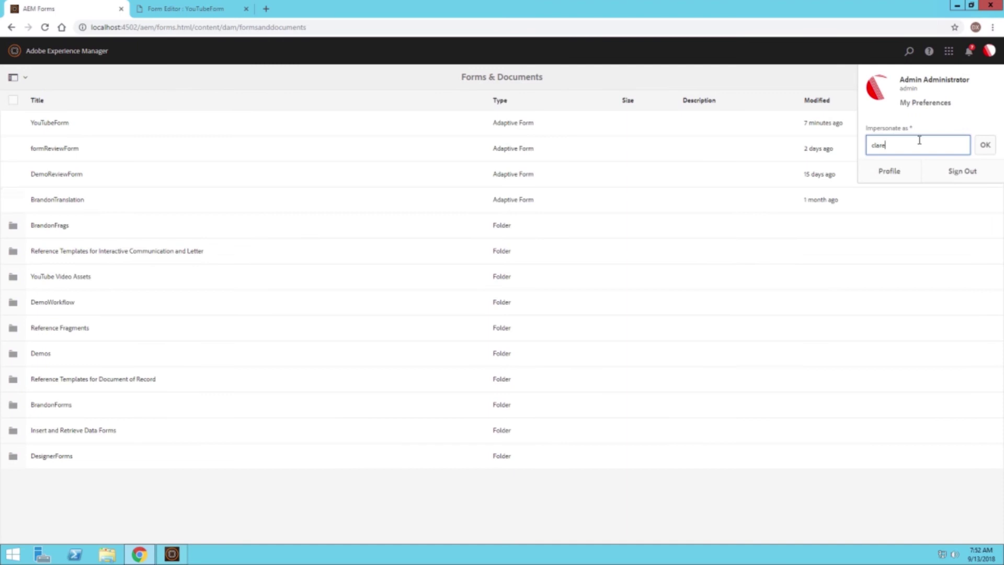
pyautogui.click(909, 170)
pyautogui.click(985, 146)
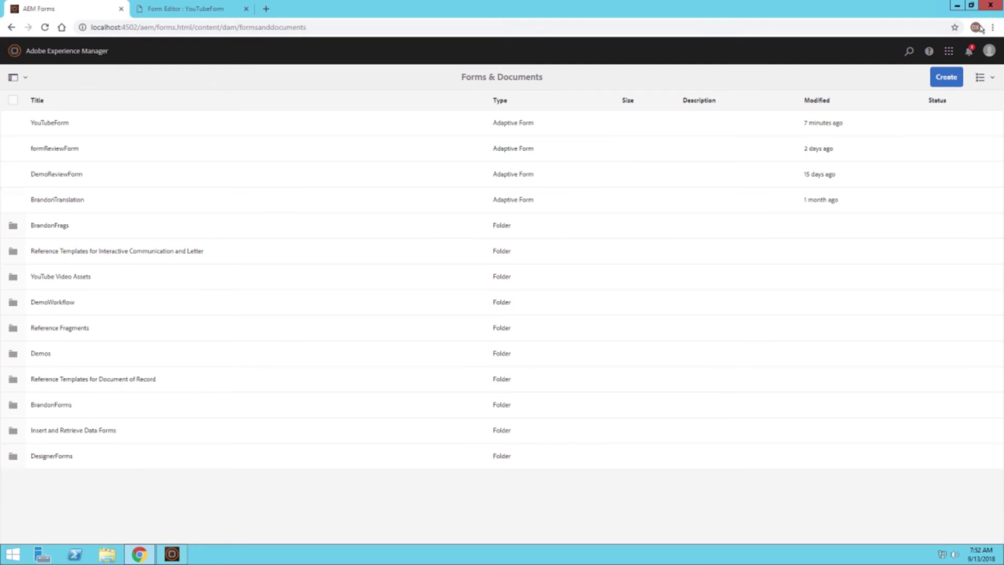
# Step: Open the YouTubeReview task from the reviewer's Inbox and view its attached form
pyautogui.click(968, 51)
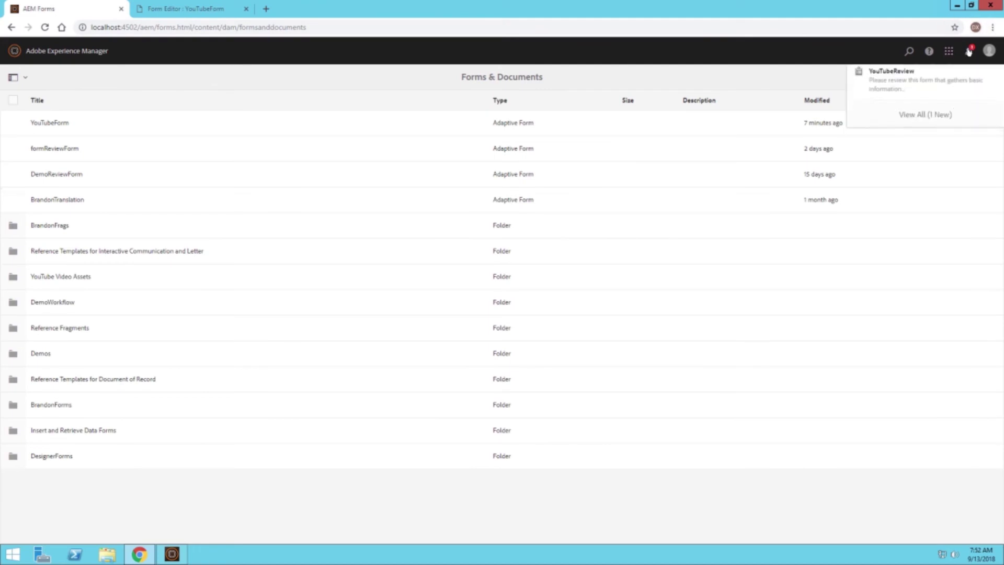
pyautogui.click(952, 124)
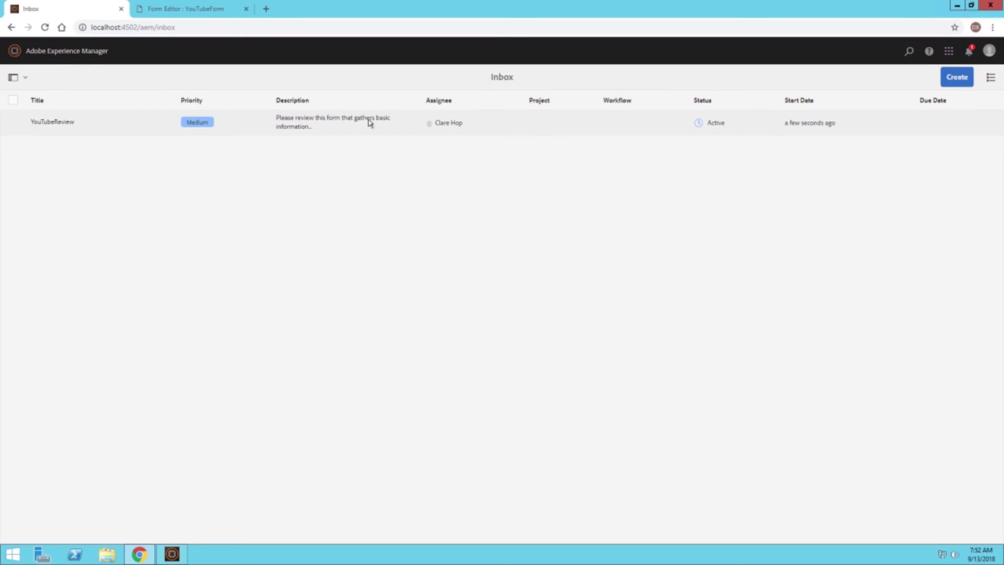
pyautogui.click(18, 126)
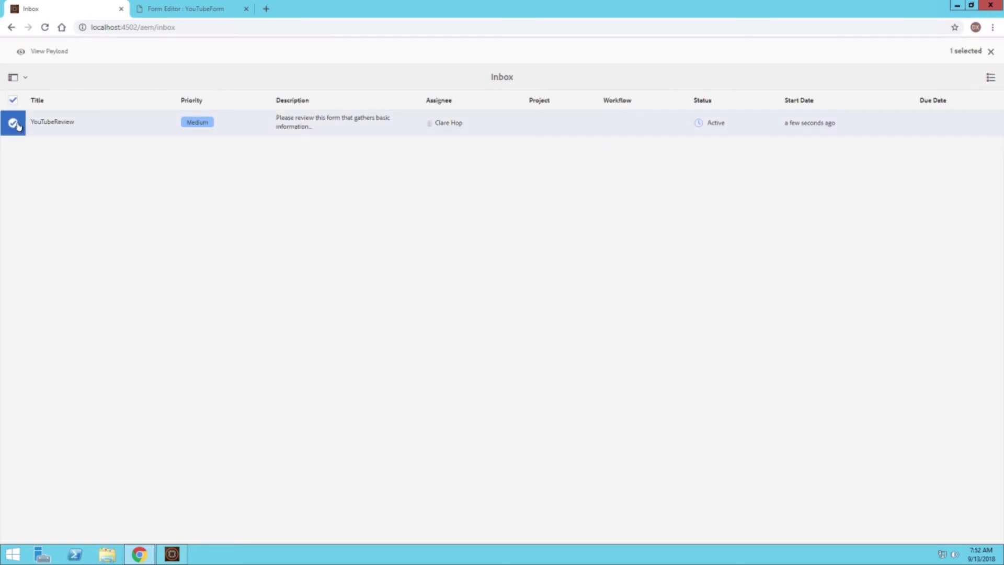
pyautogui.click(43, 52)
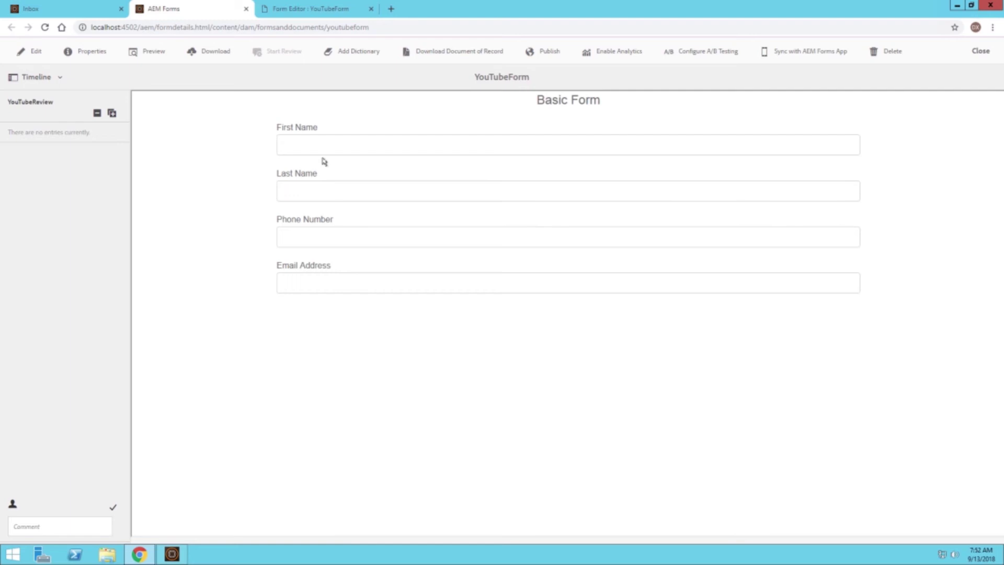
# Step: Open the form for editing and give First Name the required placeholder 'Enter Your First Name'
pyautogui.click(31, 53)
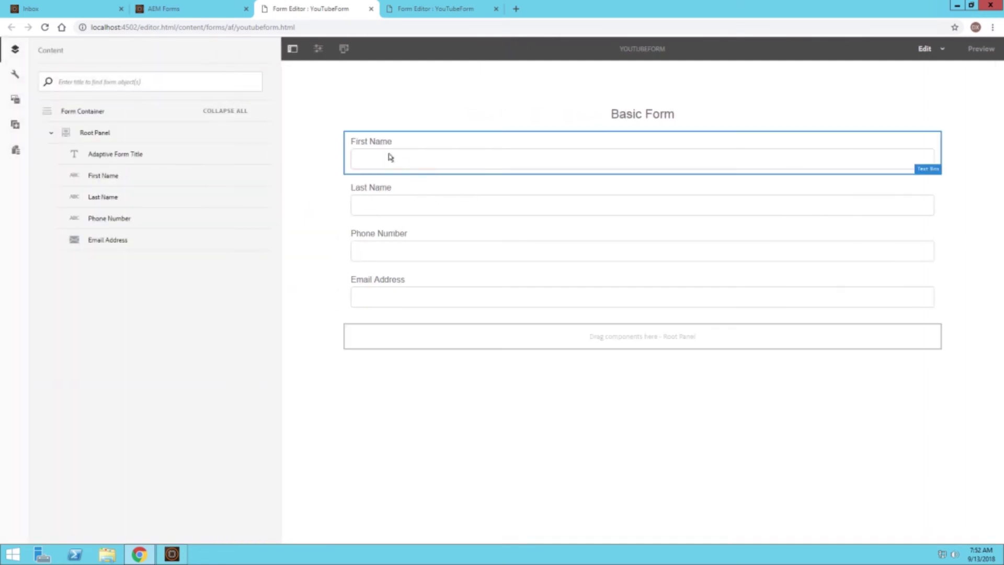
pyautogui.click(388, 157)
pyautogui.click(383, 123)
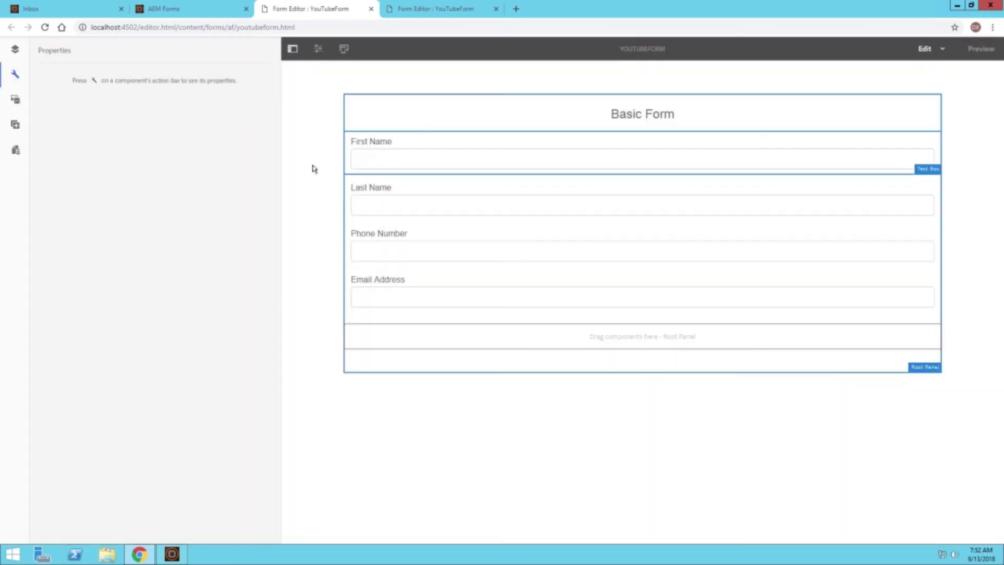
pyautogui.click(102, 231)
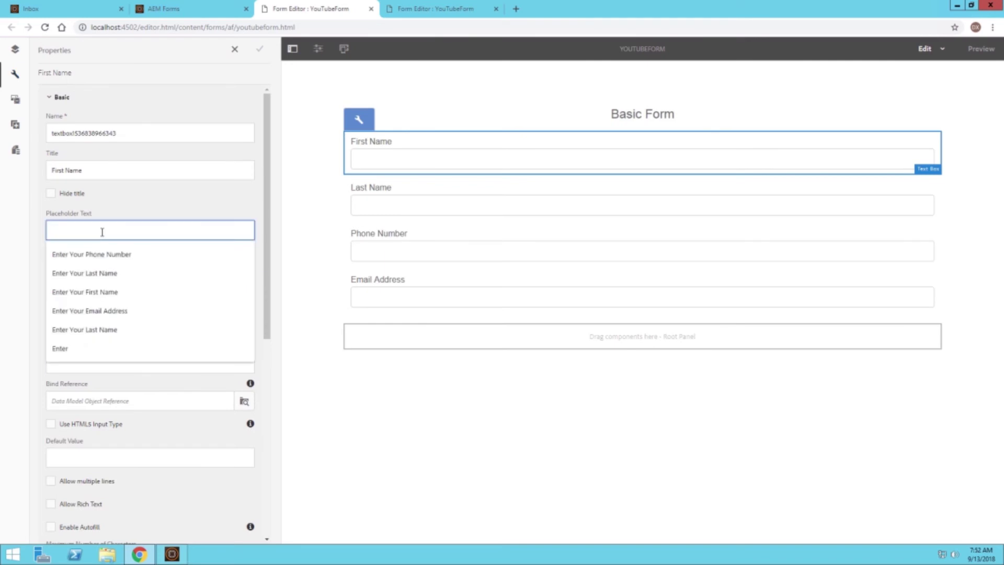
pyautogui.write('Enter Your First Name')
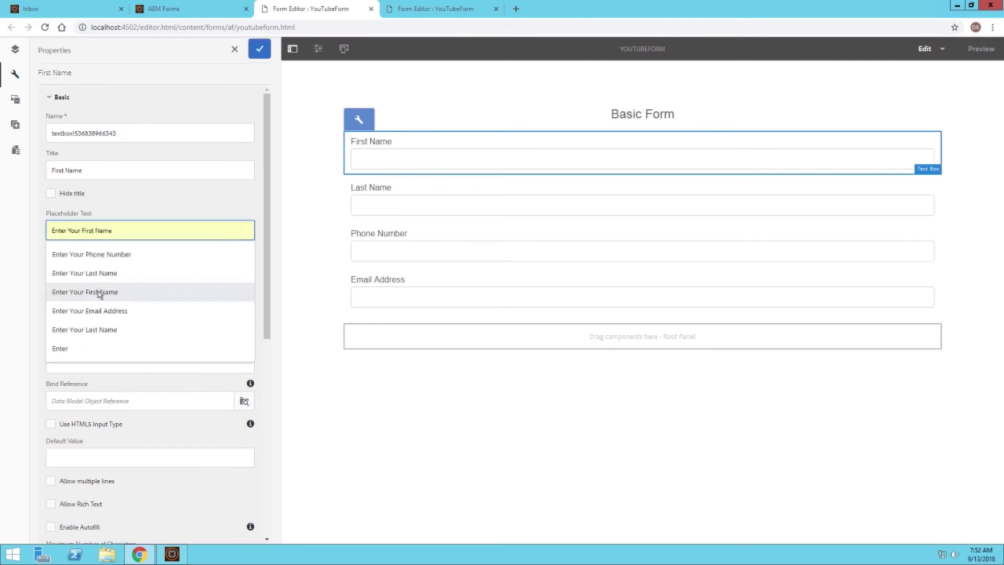
pyautogui.click(98, 291)
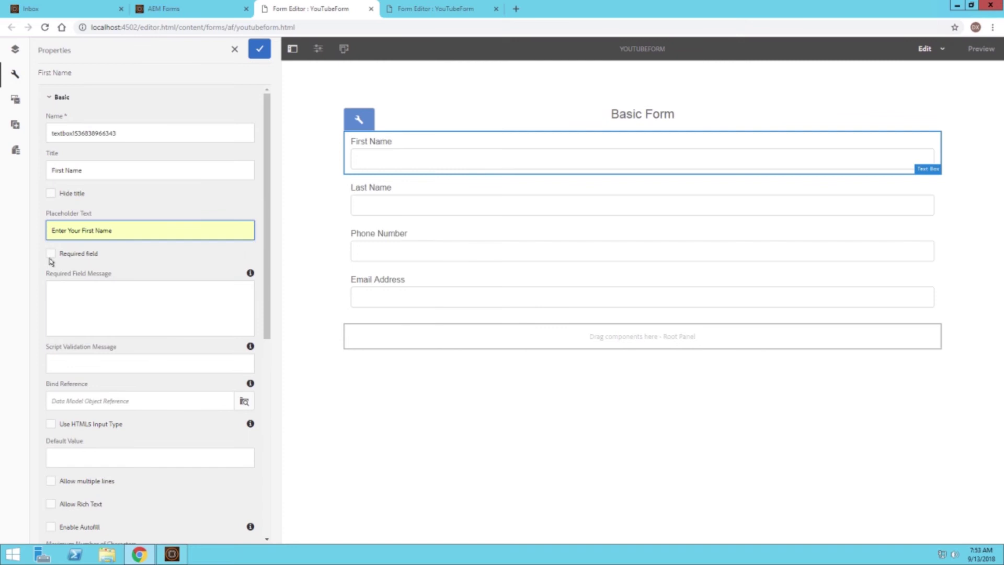
pyautogui.click(50, 253)
pyautogui.click(259, 48)
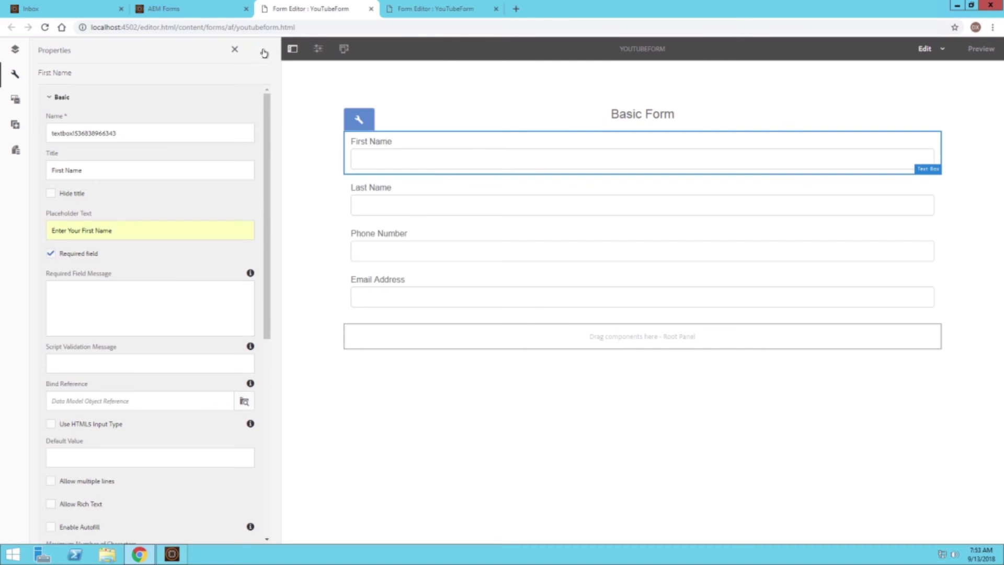
# Step: Give Last Name the suggested 'Enter Your …' placeholder and make it required
pyautogui.click(398, 208)
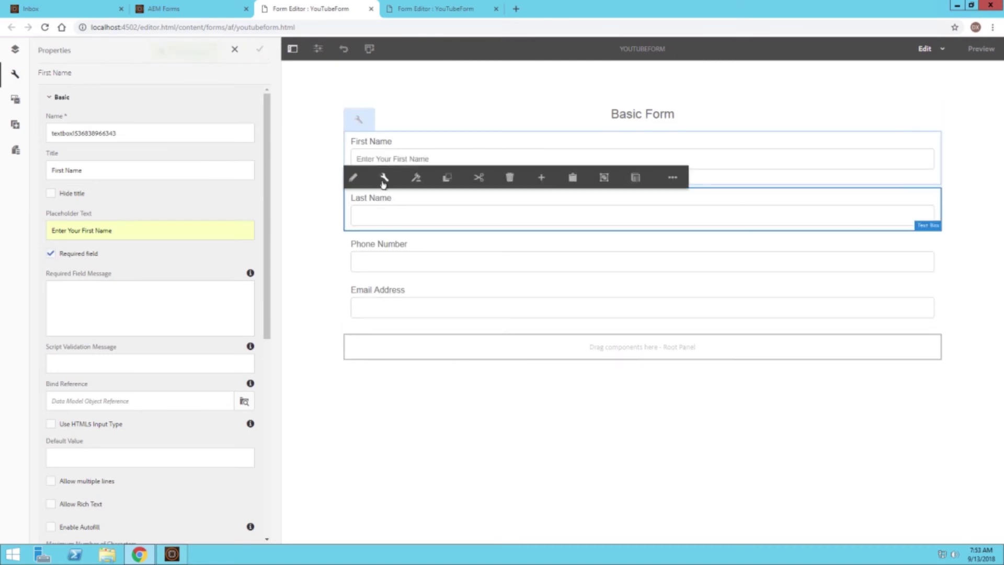
pyautogui.click(383, 180)
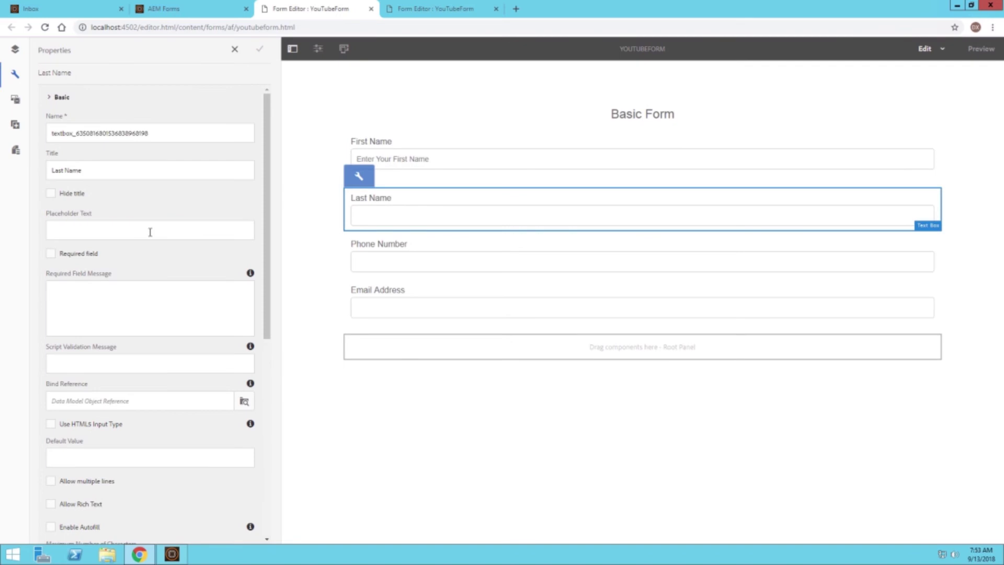
pyautogui.click(114, 235)
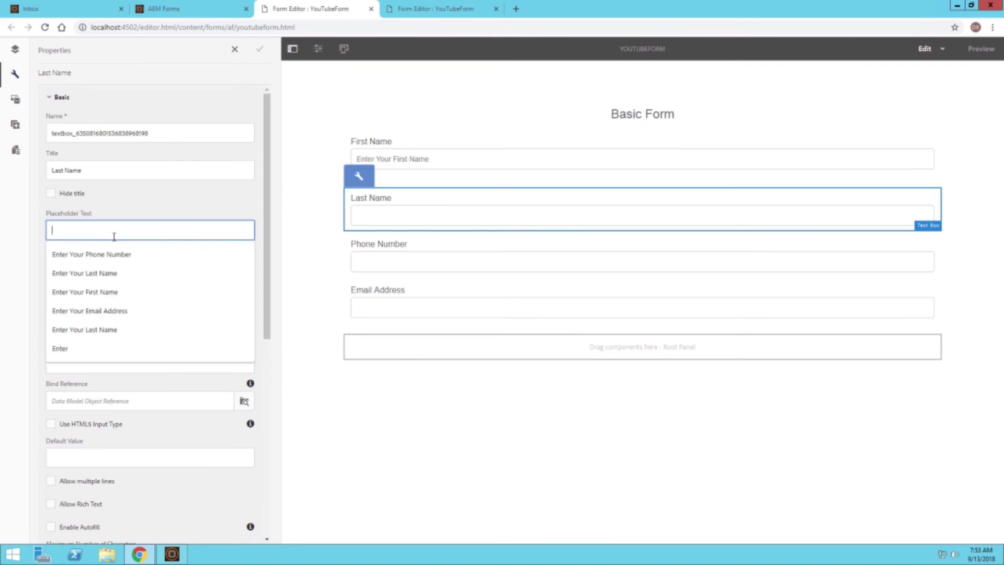
pyautogui.write('Enter Your Last Name')
pyautogui.click(77, 276)
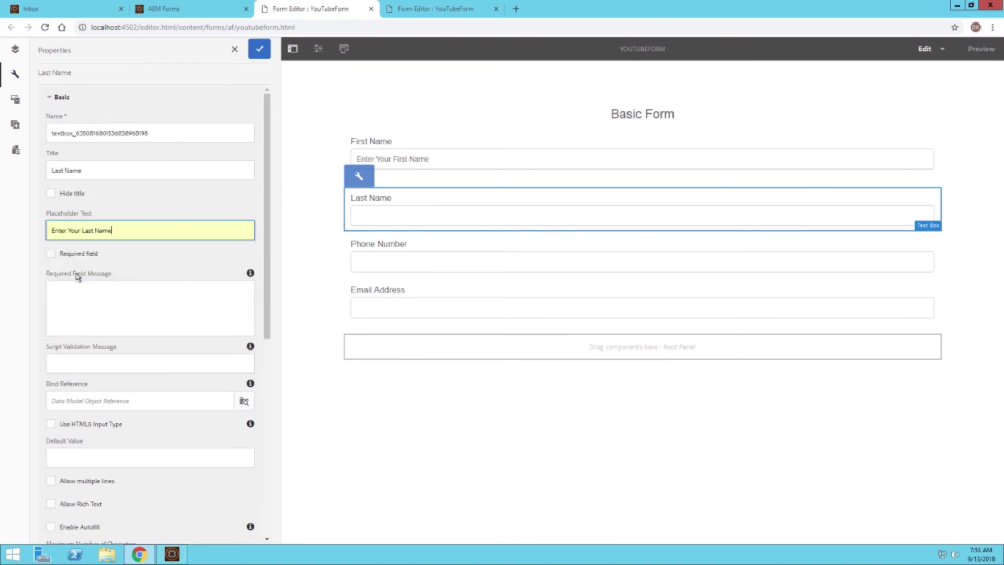
pyautogui.click(64, 258)
pyautogui.click(259, 48)
# Step: Give Phone Number the suggested 'Enter Your …' placeholder text
pyautogui.click(383, 261)
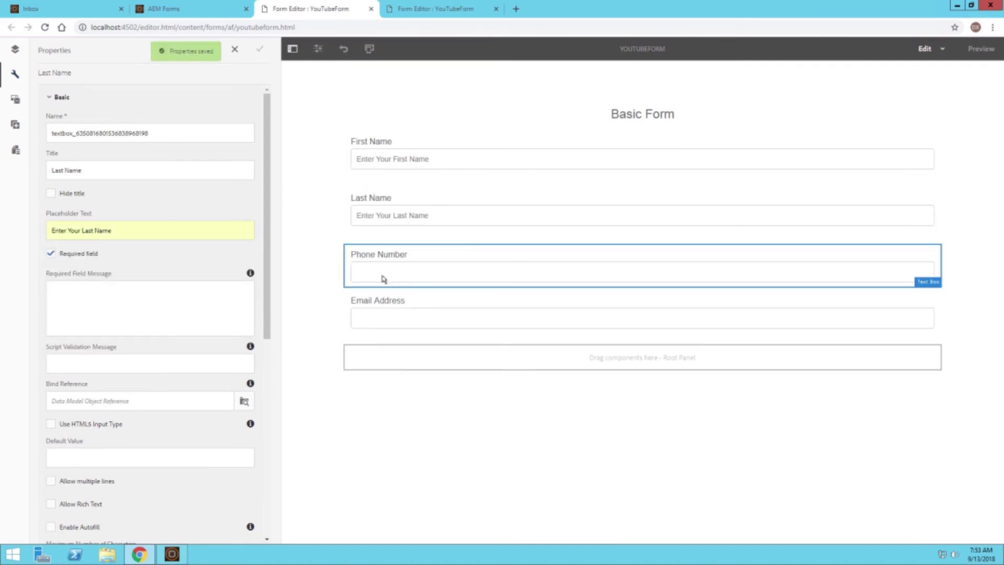
pyautogui.click(384, 234)
pyautogui.click(114, 230)
pyautogui.click(112, 253)
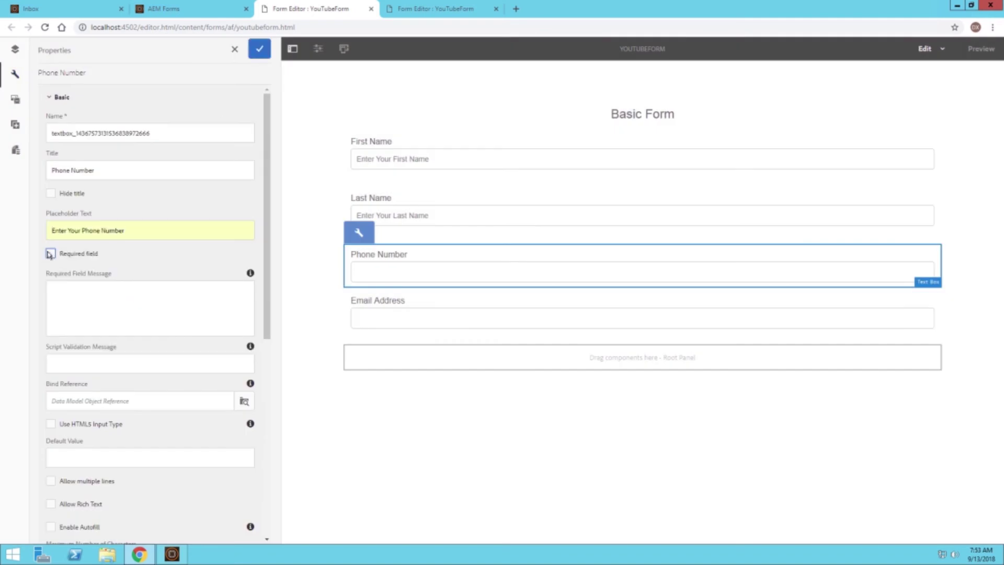
pyautogui.click(260, 48)
# Step: Give Email Address the suggested 'Enter Your …' placeholder and make it required
pyautogui.click(377, 327)
pyautogui.click(358, 289)
pyautogui.click(114, 230)
pyautogui.click(112, 253)
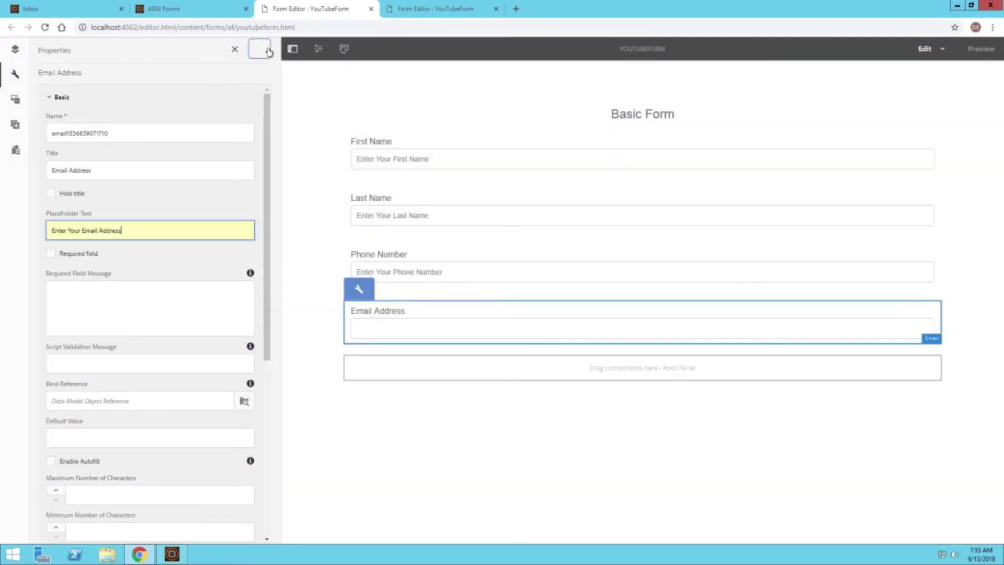
pyautogui.click(64, 253)
pyautogui.click(259, 49)
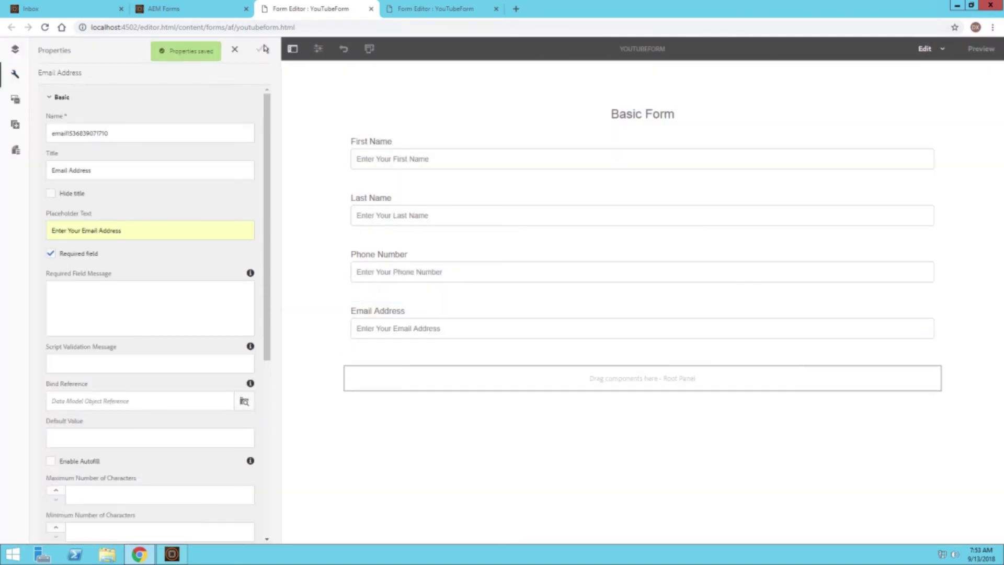
# Step: Drag a Submit Button from the Components panel into the form below Email Address
pyautogui.click(17, 124)
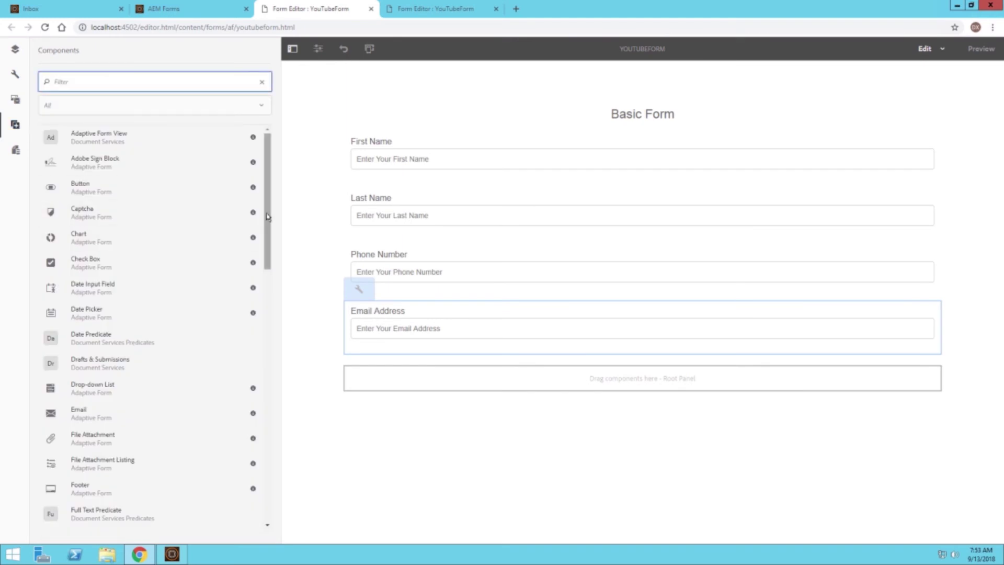
pyautogui.moveTo(267, 217); pyautogui.dragTo(275, 436)
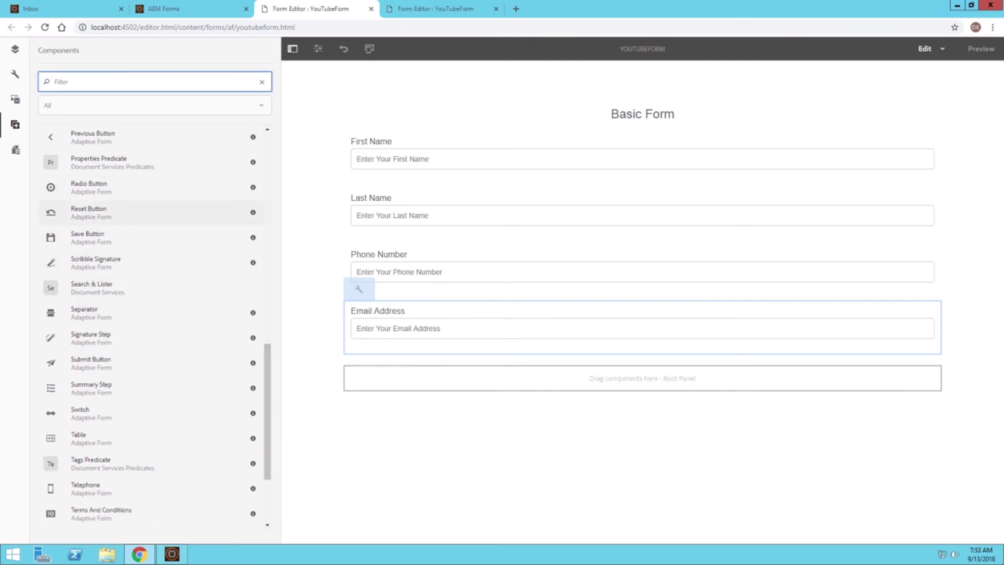
pyautogui.moveTo(91, 362); pyautogui.dragTo(438, 373)
pyautogui.click(490, 362)
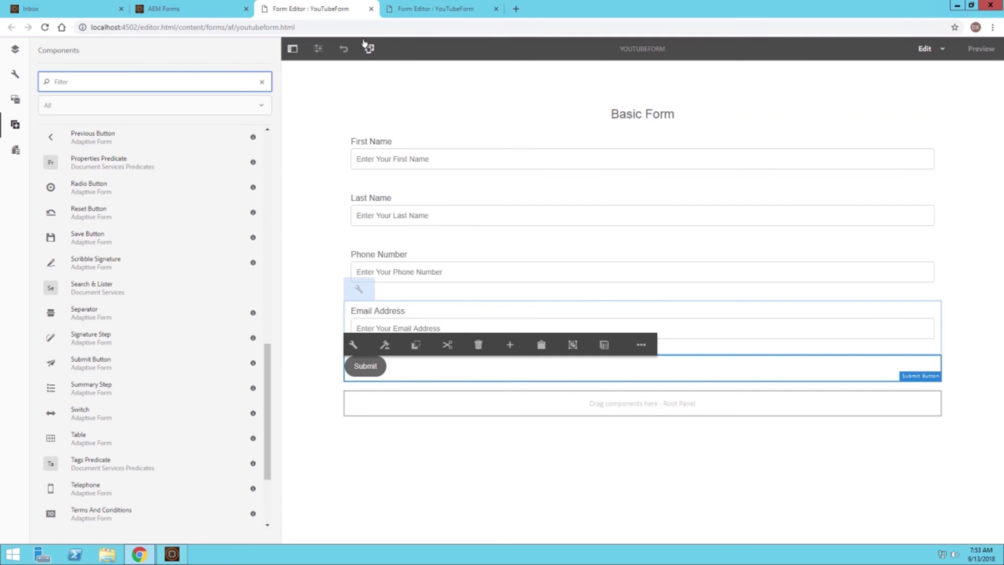
# Step: Post a timeline comment noting the added placeholder text and submit button
pyautogui.click(371, 10)
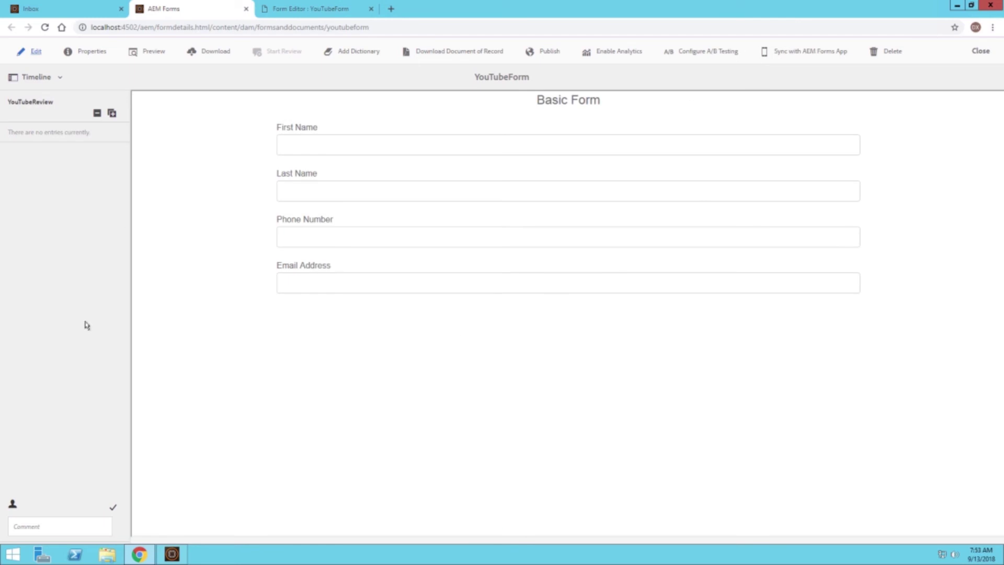
pyautogui.click(44, 28)
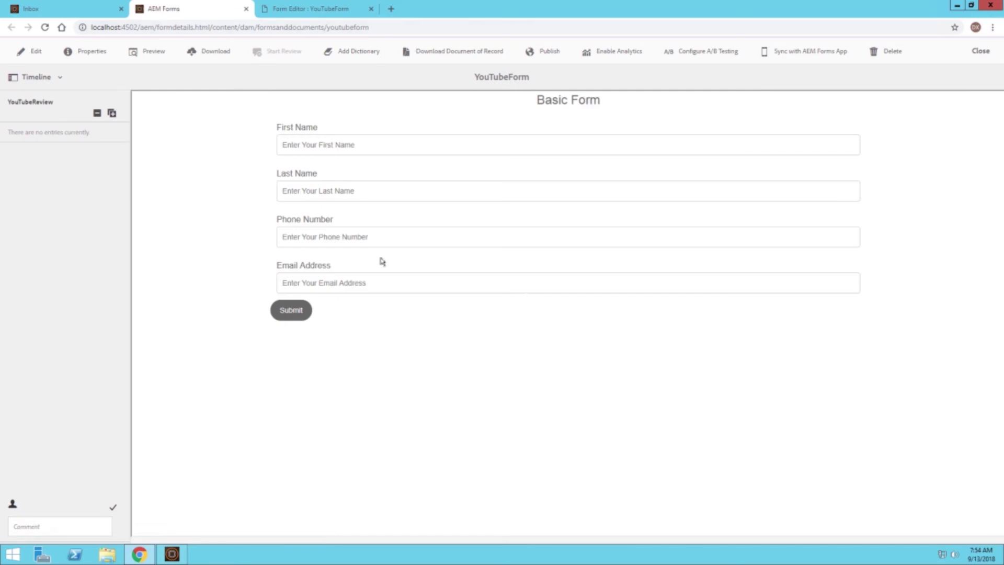
pyautogui.click(21, 529)
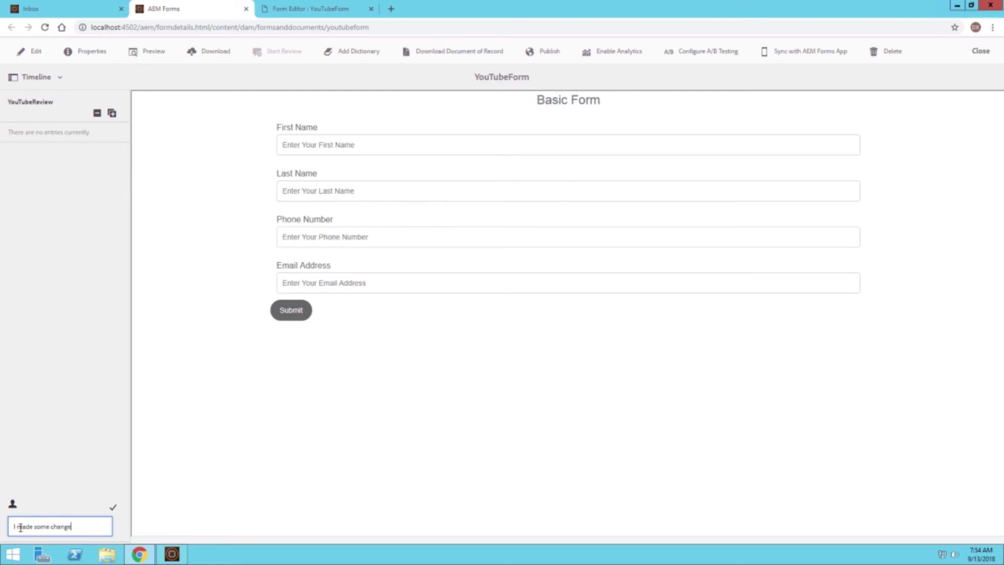
pyautogui.write('aceholder text and a submit button')
pyautogui.click(113, 507)
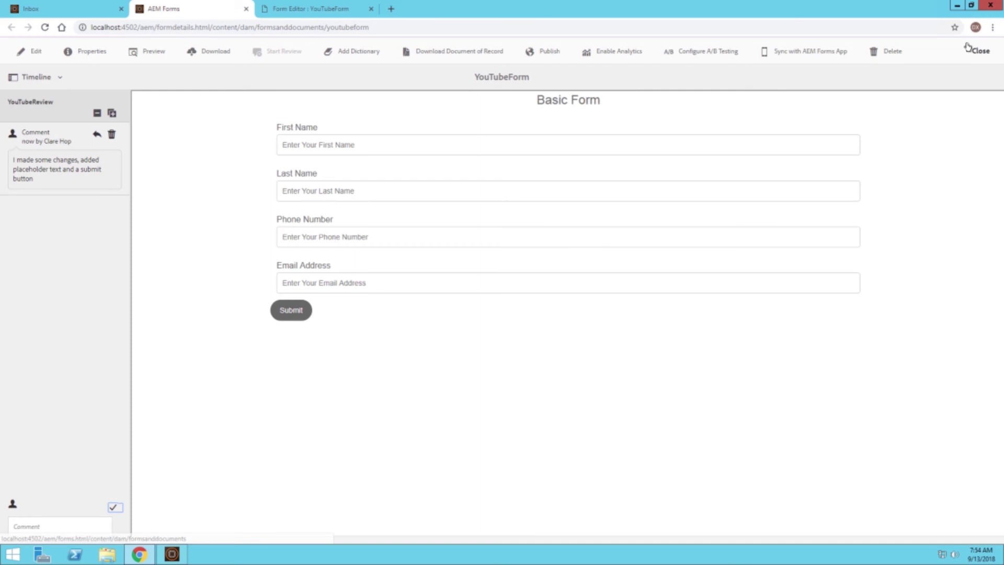
# Step: Close the form details and editor tabs and deselect the YouTubeReview task
pyautogui.click(246, 9)
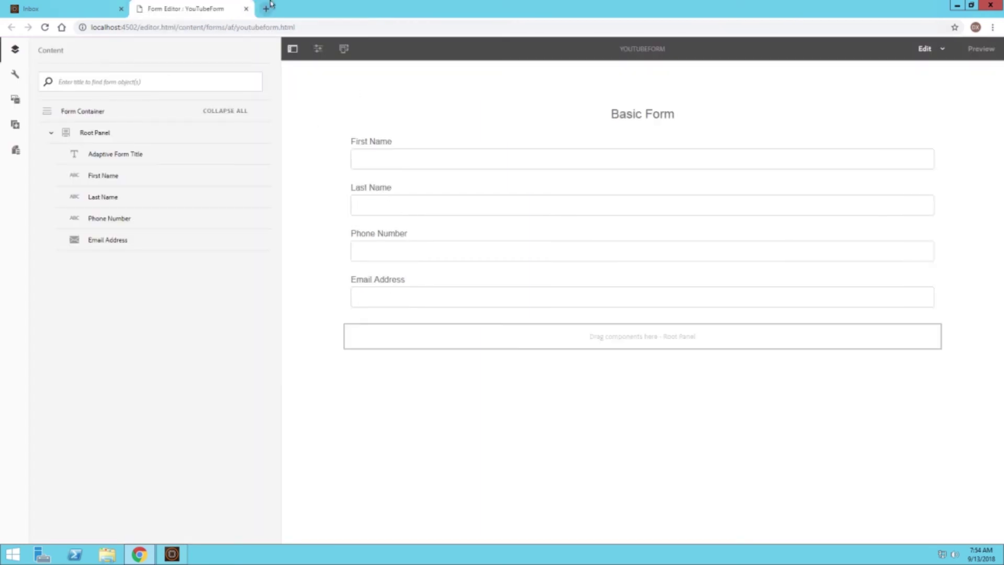
pyautogui.click(246, 9)
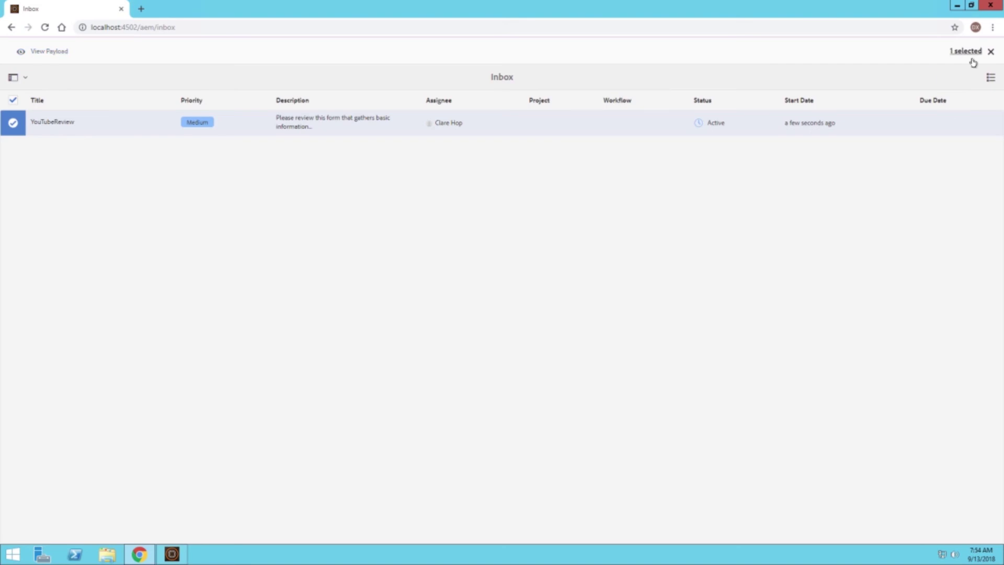
pyautogui.click(990, 52)
# Step: Revert to the administrator, switch to the second reviewer, and select their YouTubeReview task
pyautogui.click(989, 50)
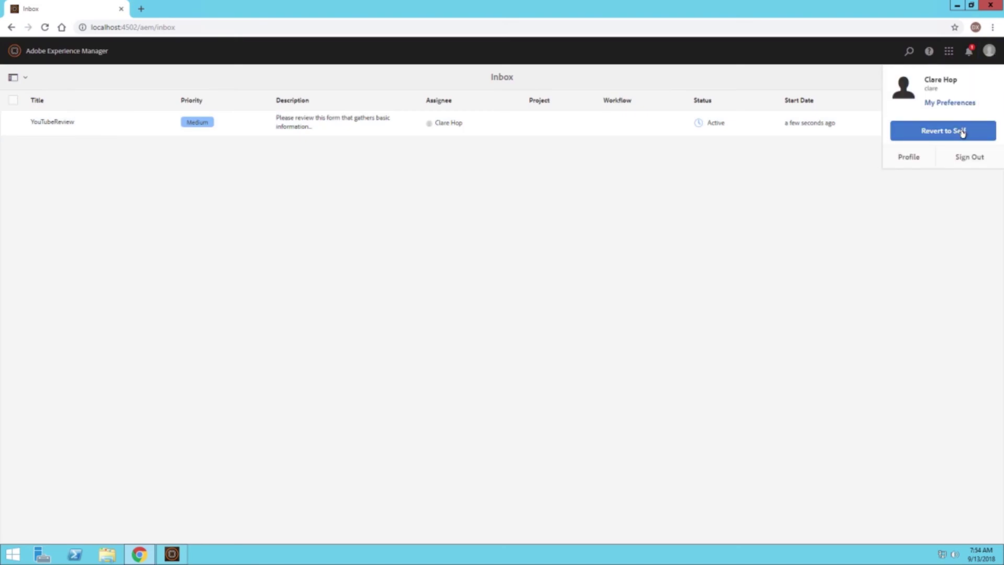
pyautogui.click(964, 130)
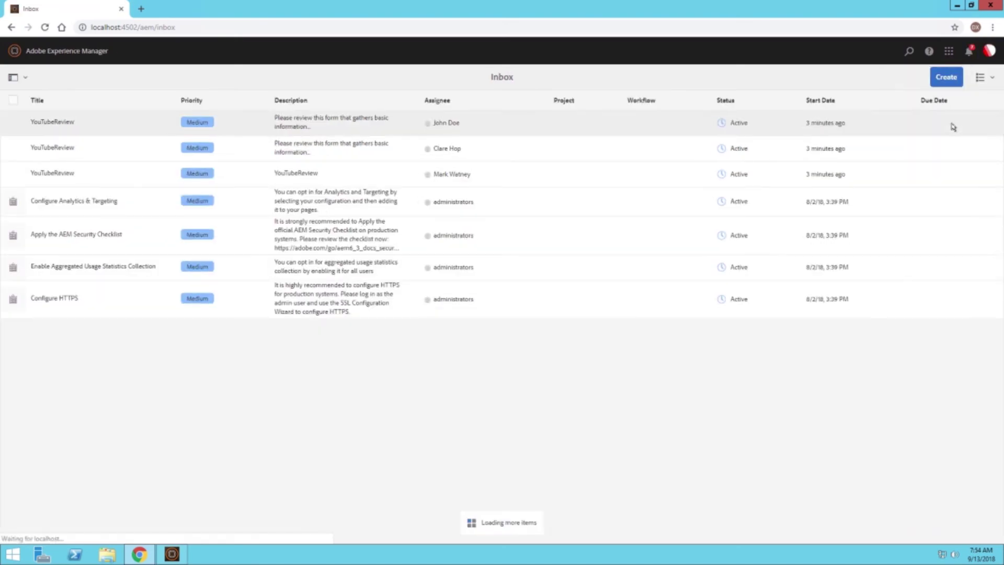
pyautogui.click(988, 50)
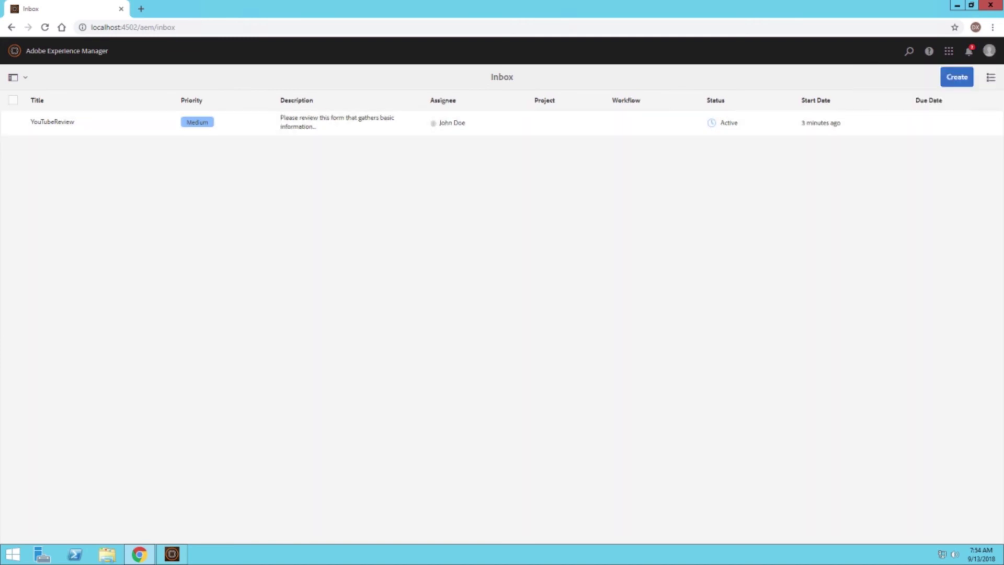
pyautogui.click(968, 50)
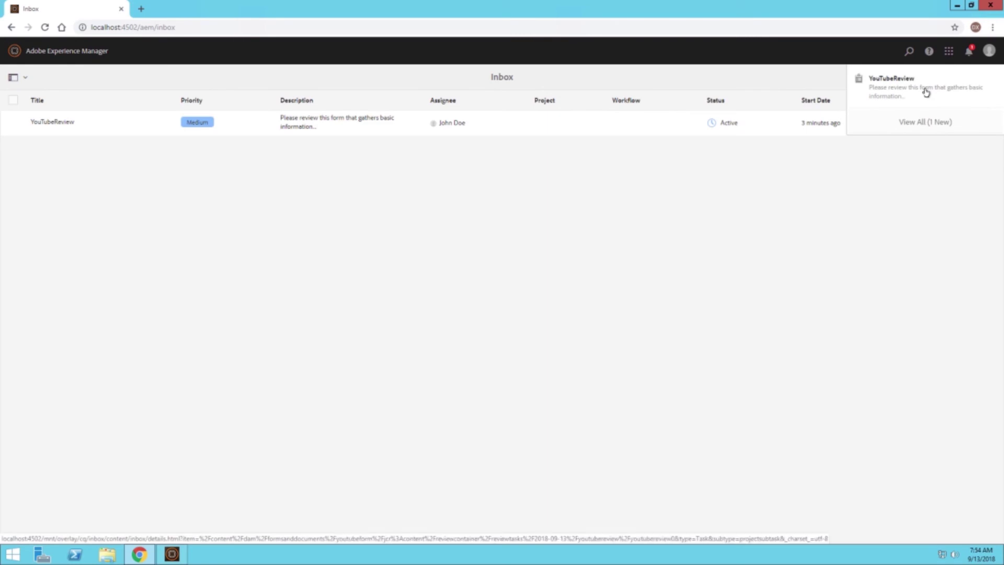
pyautogui.click(213, 181)
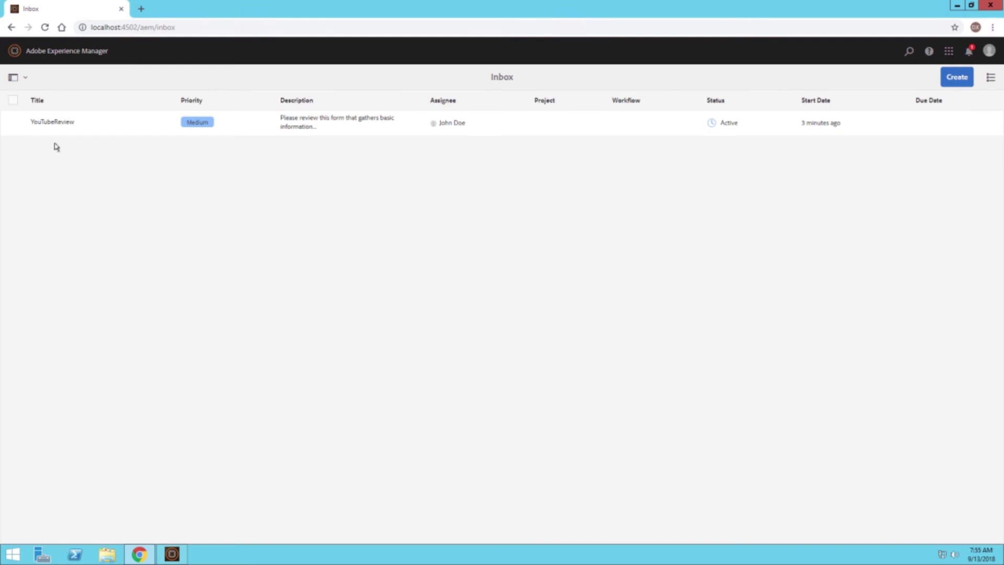
pyautogui.click(13, 127)
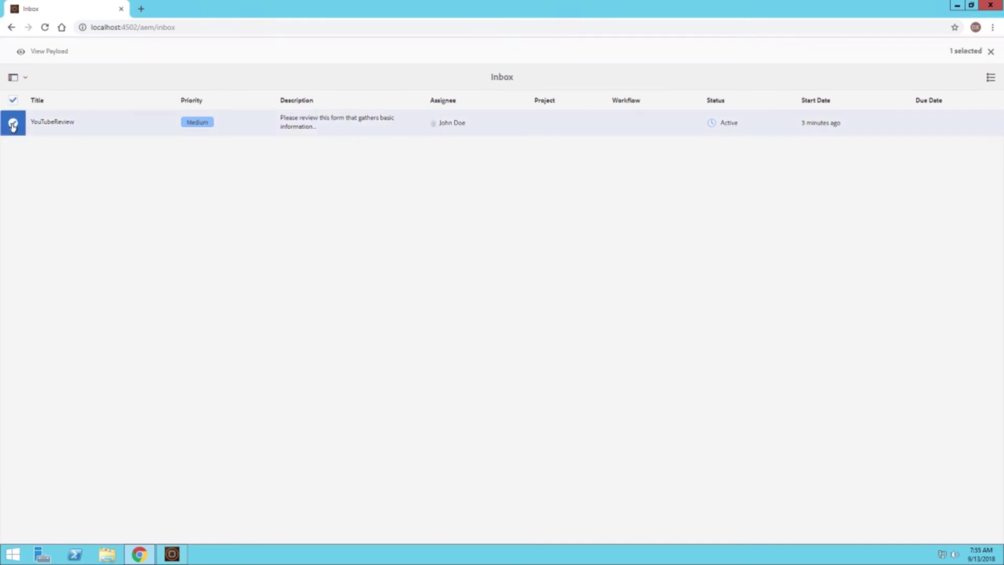
# Step: Post 'Looks good! No new changes from me' to the YouTubeReview timeline from the task details
pyautogui.click(36, 47)
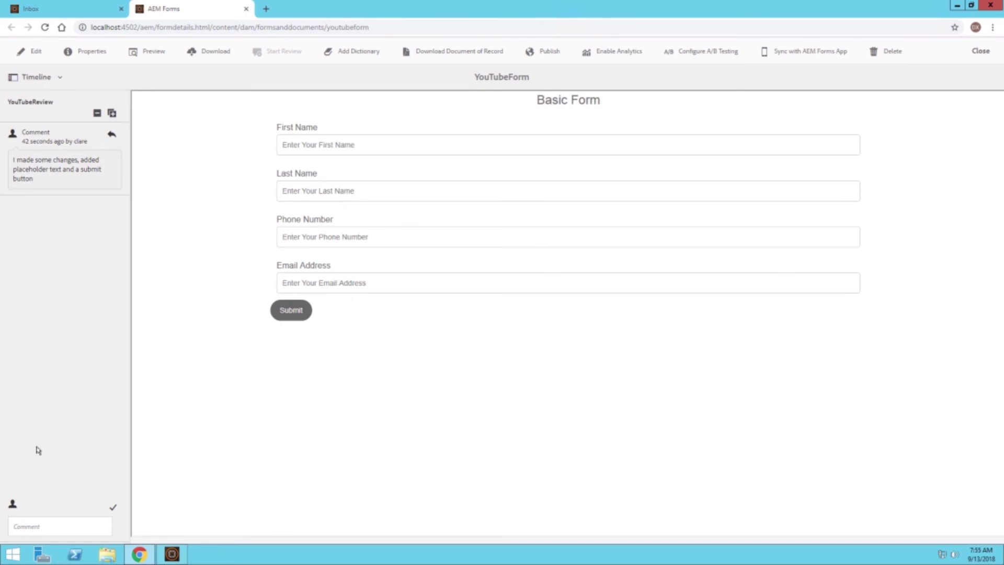
pyautogui.click(39, 533)
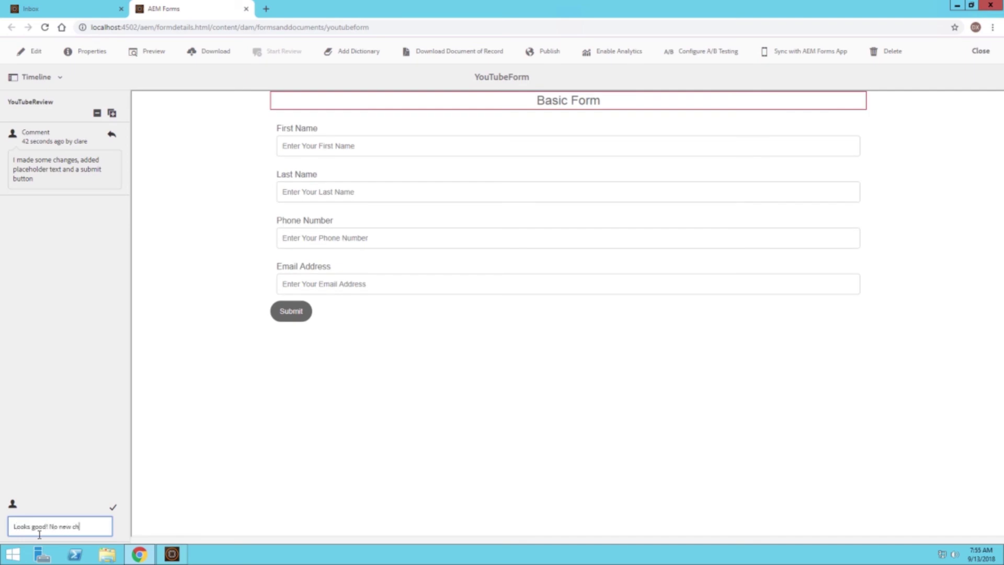
pyautogui.write('Looks good! No new changes from me')
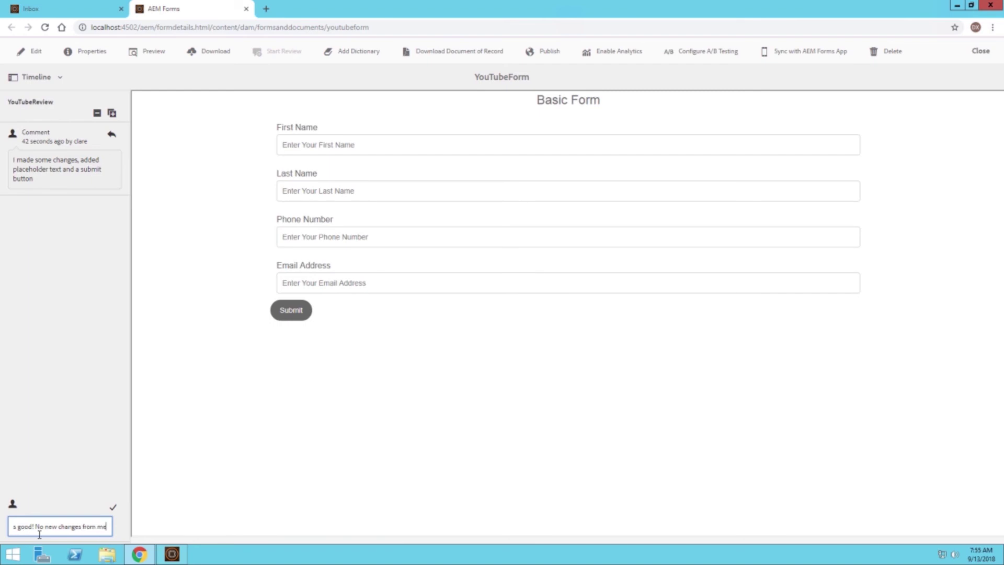
pyautogui.click(113, 507)
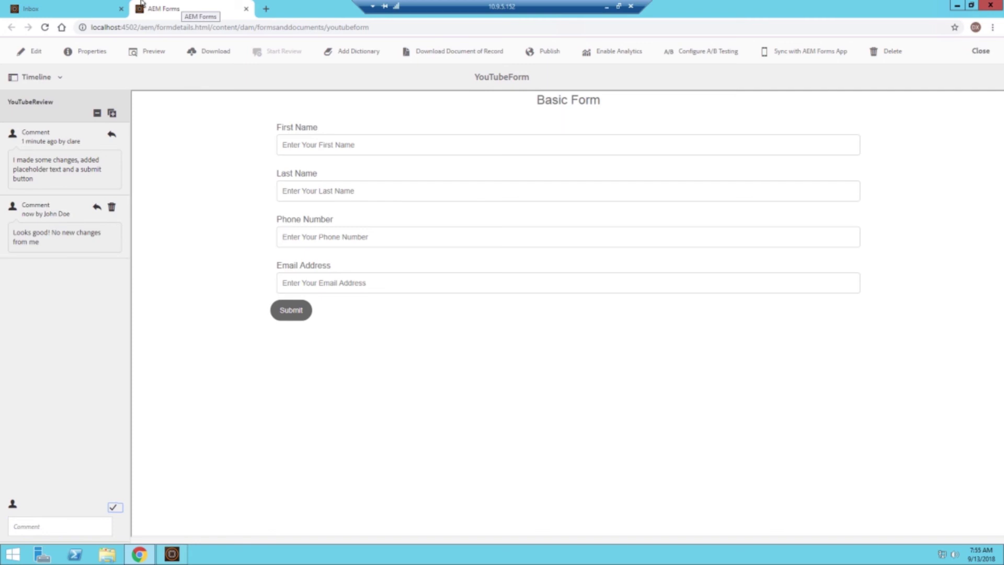
# Step: Back in the Inbox, open the YouTubeReview task from the notifications list
pyautogui.click(88, 4)
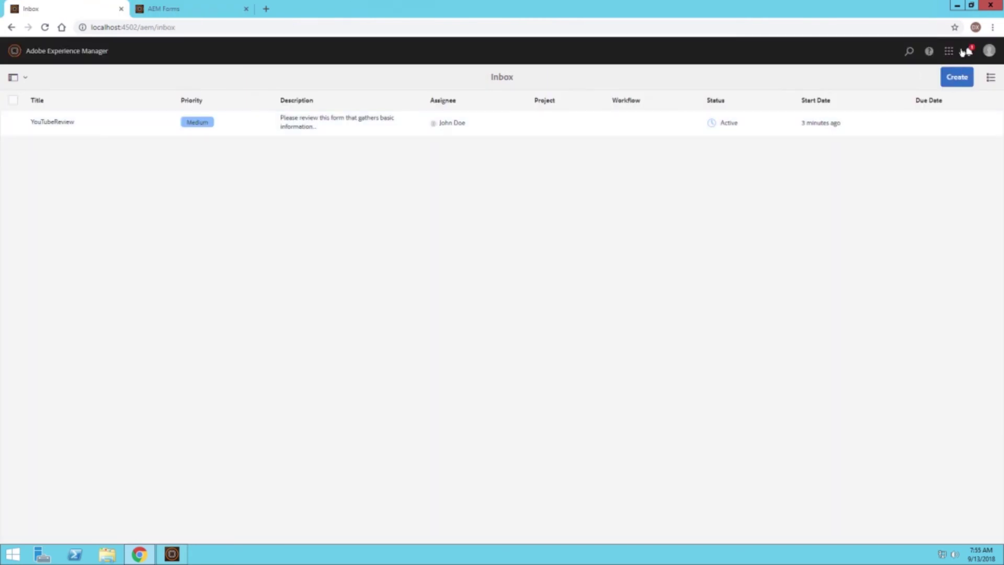
pyautogui.click(967, 52)
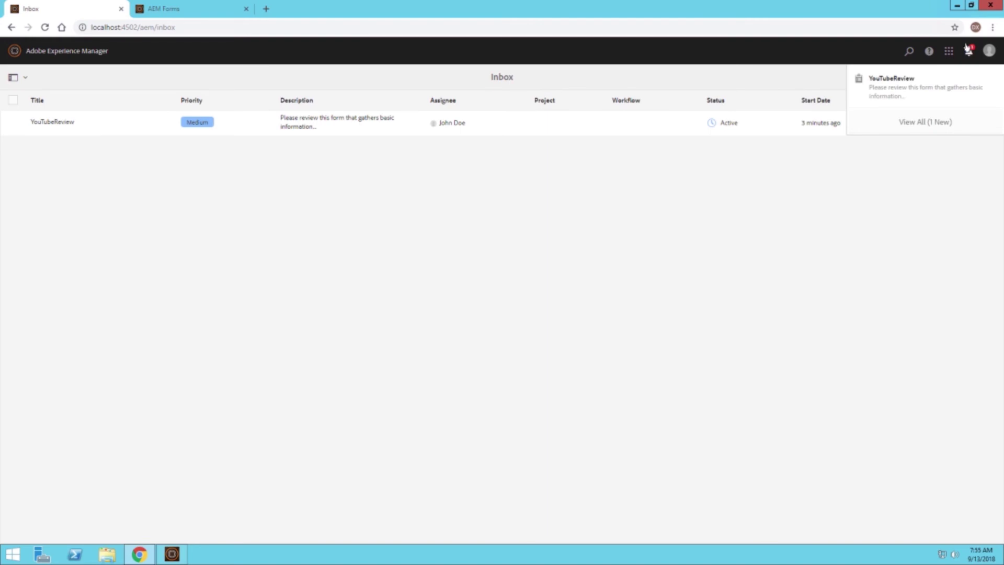
pyautogui.click(926, 84)
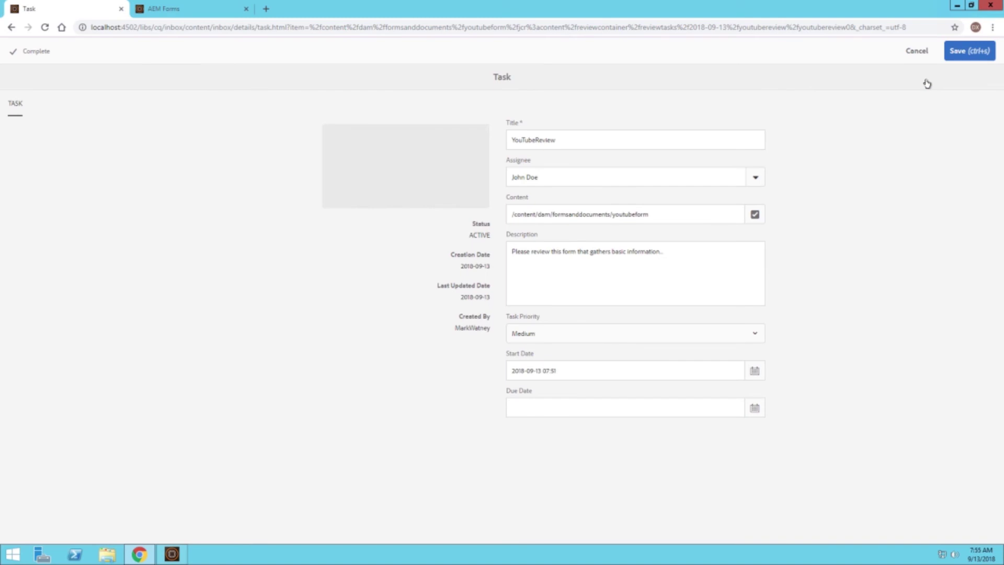
# Step: Complete the YouTubeReview task with the comment "I'm done. No changes from me!"
pyautogui.click(29, 51)
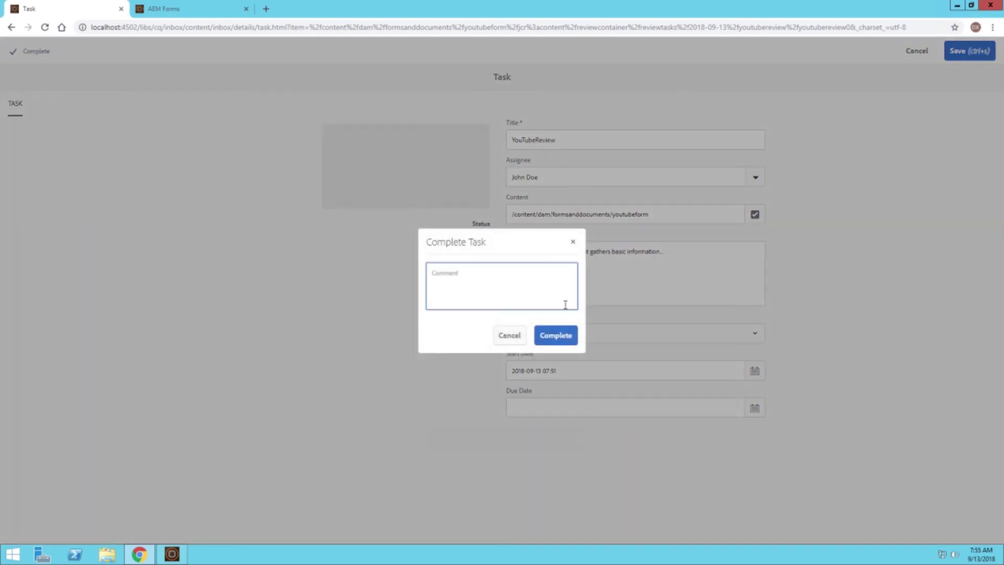
pyautogui.click(557, 335)
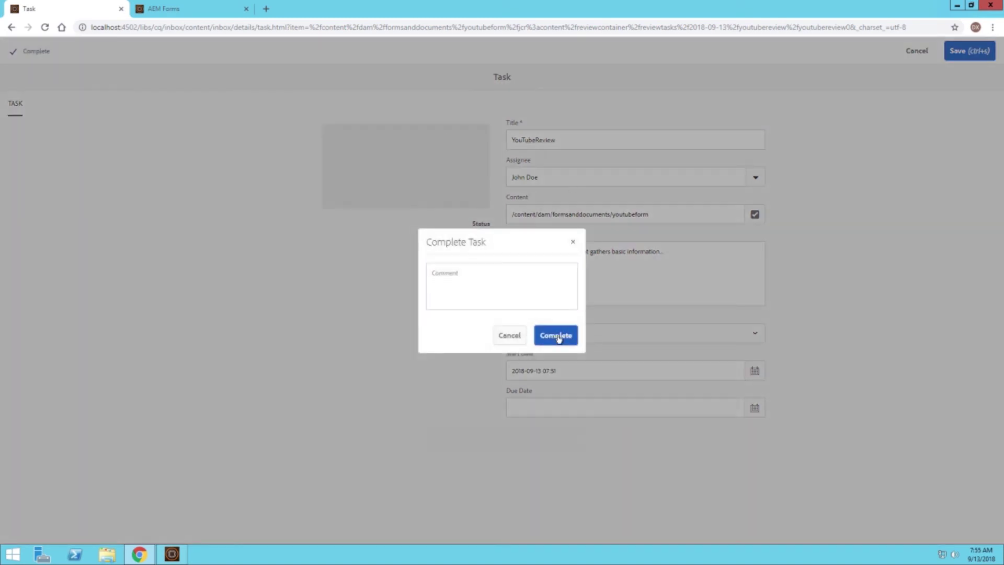
pyautogui.click(517, 304)
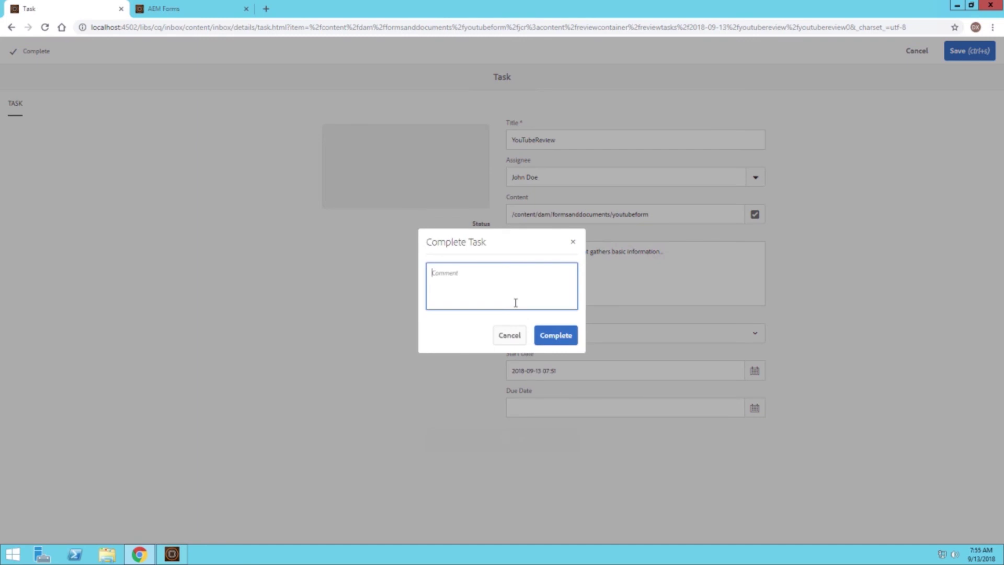
pyautogui.write("I'm done. No changes from me!")
pyautogui.click(551, 343)
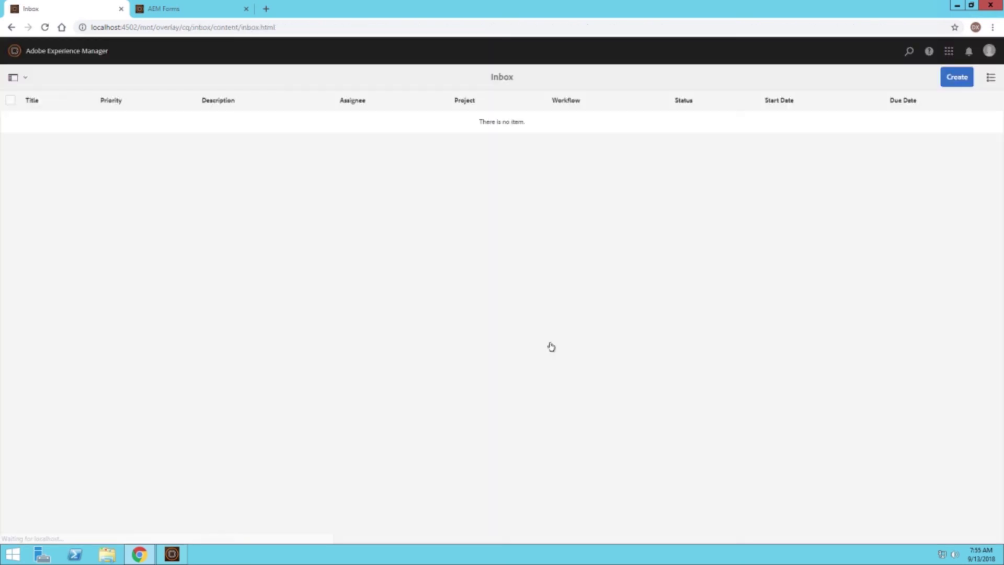
# Step: Revert to the administrator account, then impersonate the second reviewer
pyautogui.click(989, 50)
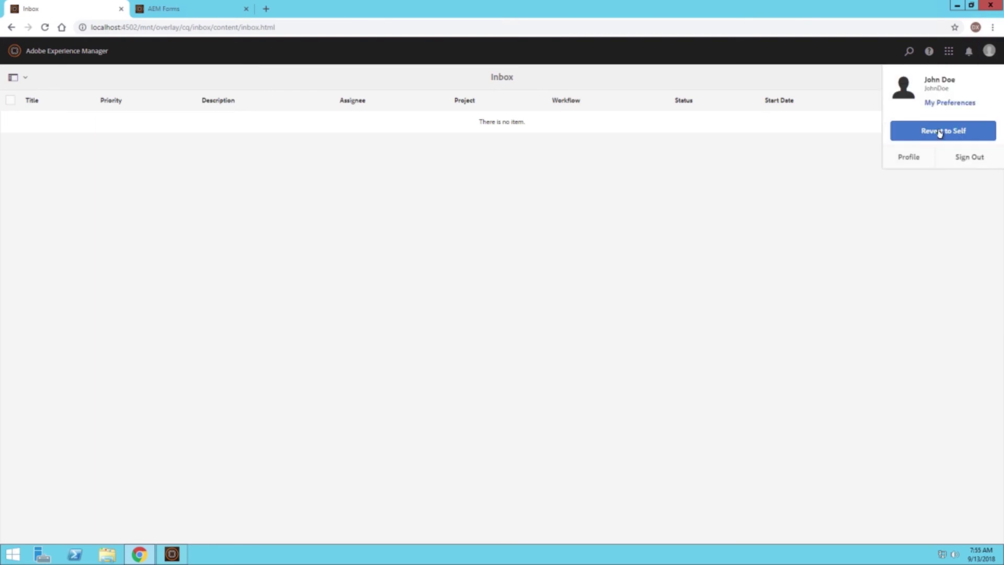
pyautogui.click(939, 132)
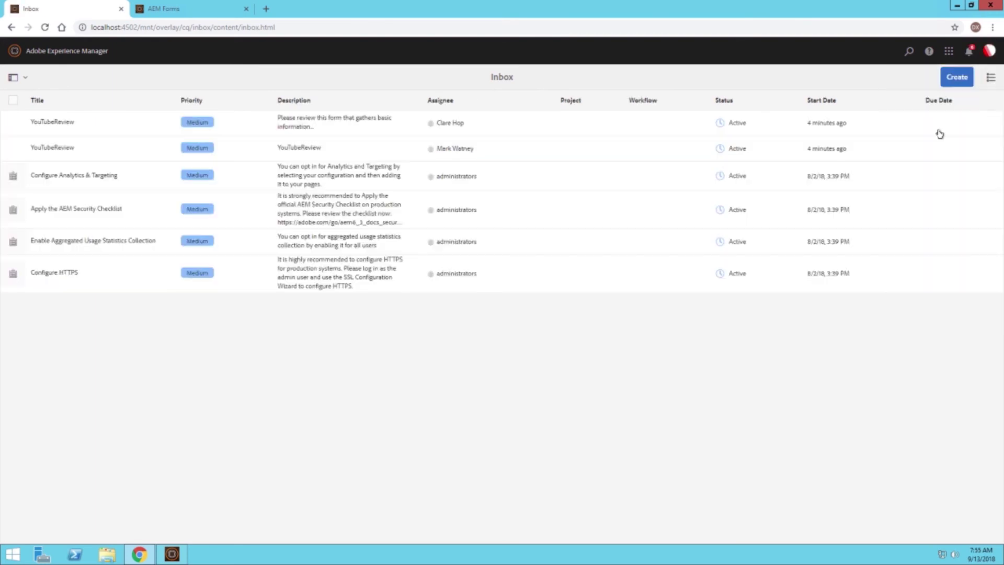
pyautogui.click(989, 51)
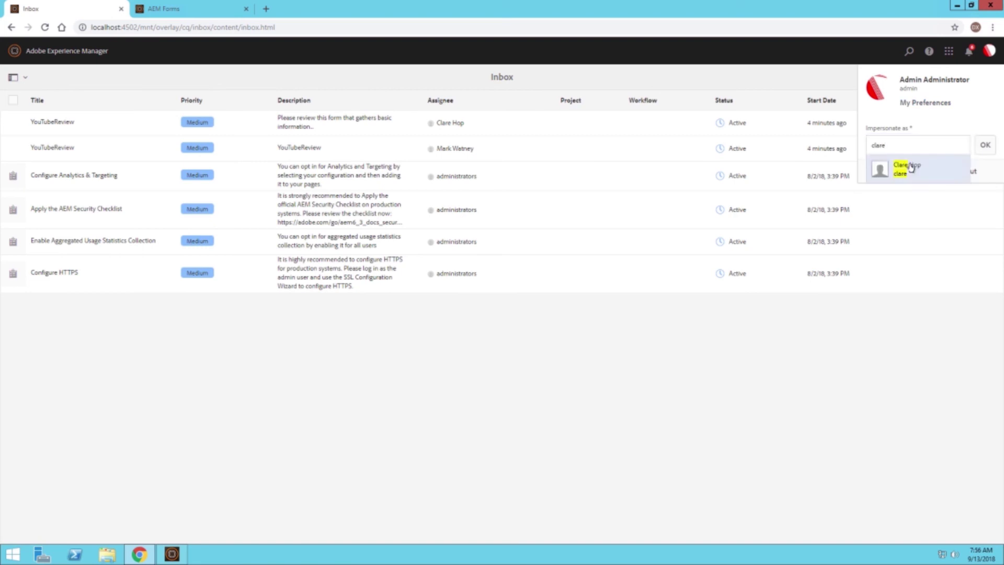
pyautogui.click(984, 147)
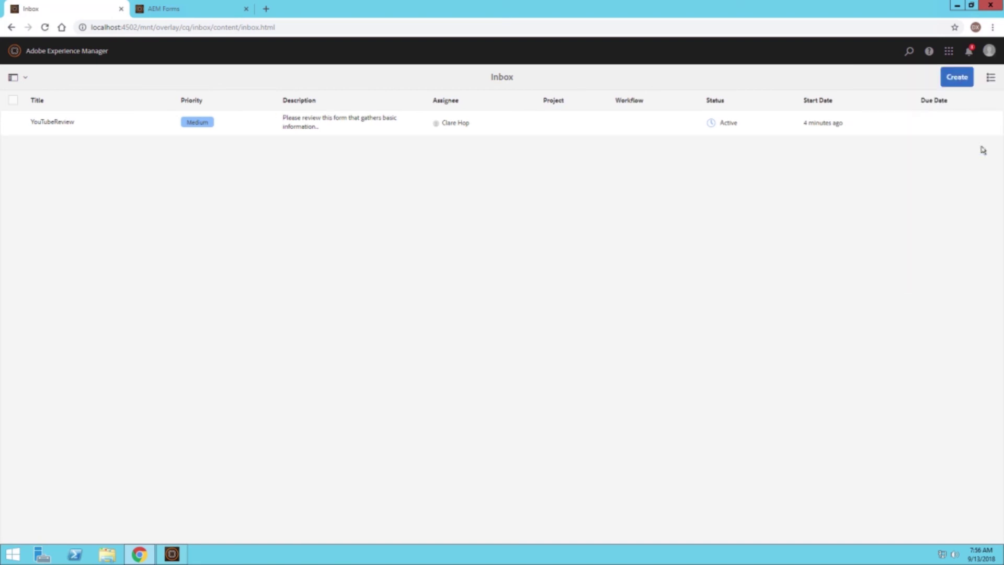
# Step: Open the YouTubeReview task from notifications and complete it with a comment about her changes
pyautogui.click(968, 52)
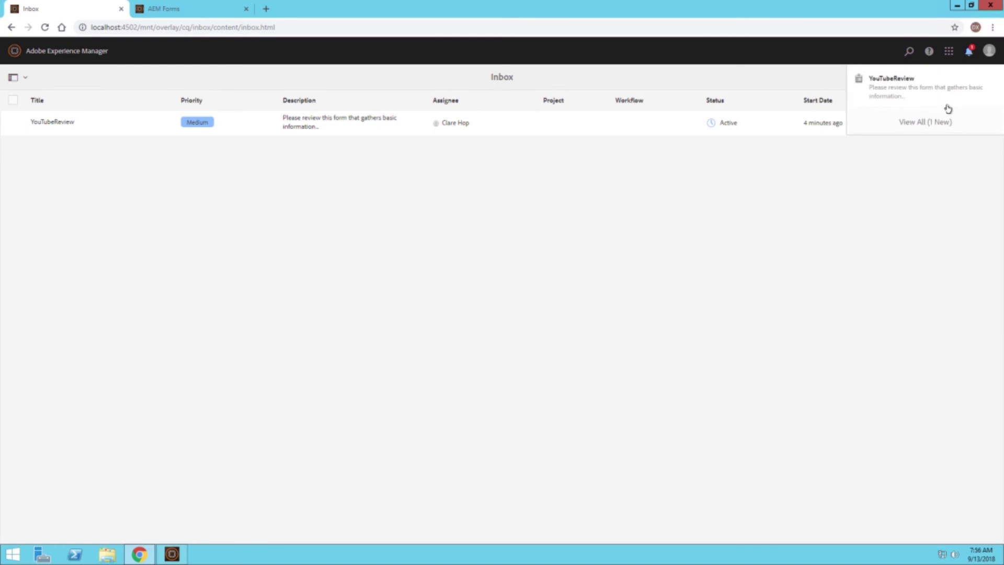
pyautogui.click(926, 88)
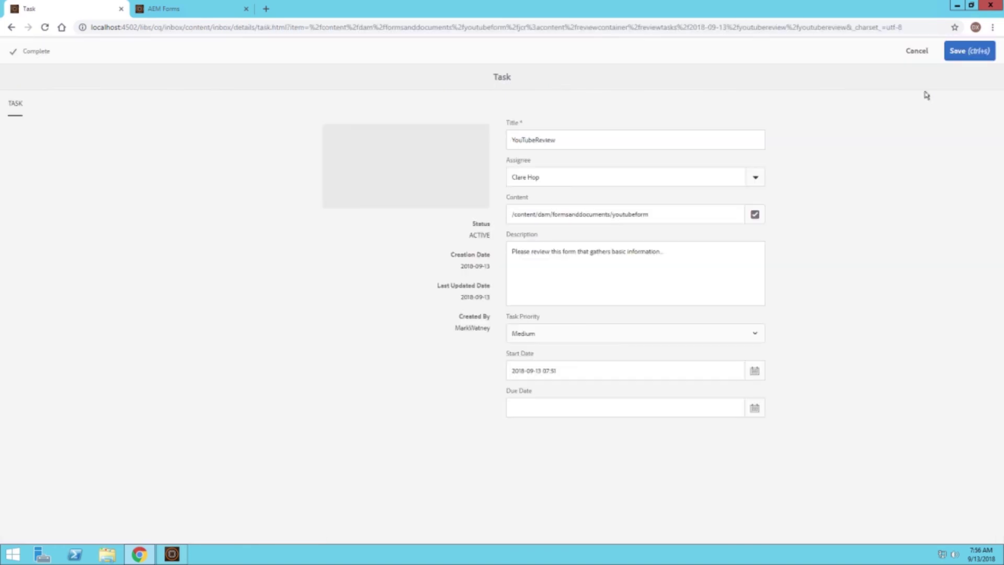
pyautogui.click(32, 51)
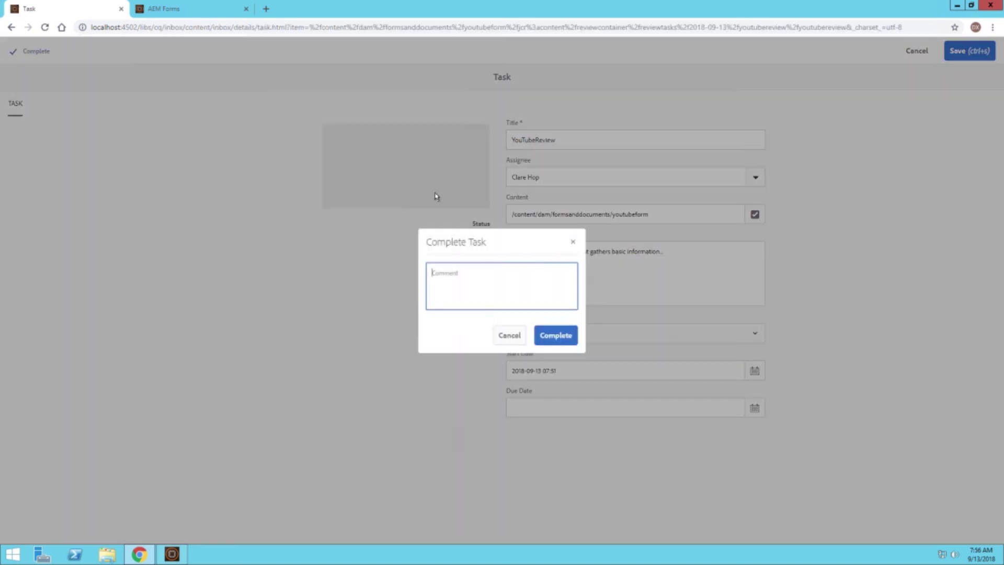
pyautogui.write('I')
pyautogui.write('ments on the form')
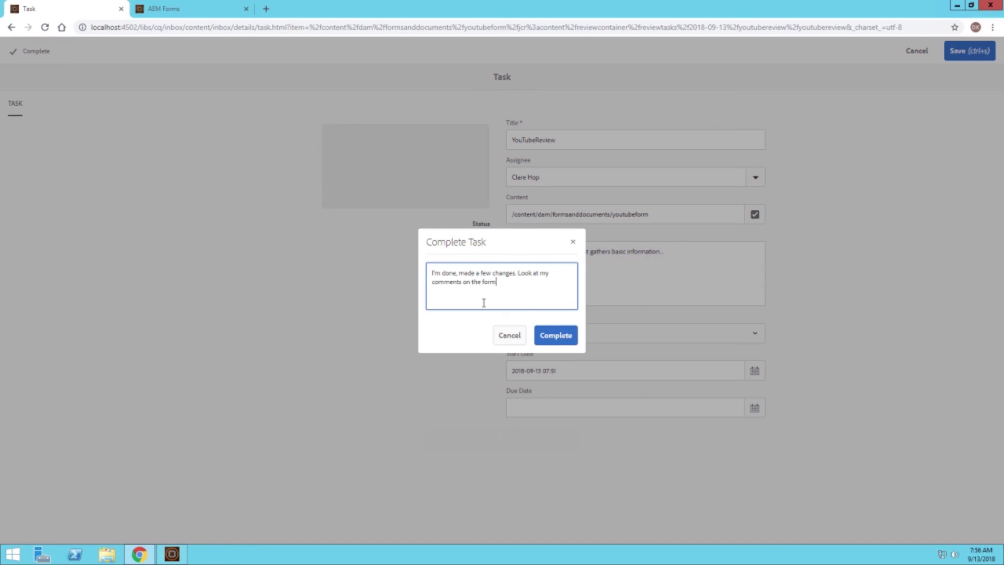
pyautogui.click(552, 335)
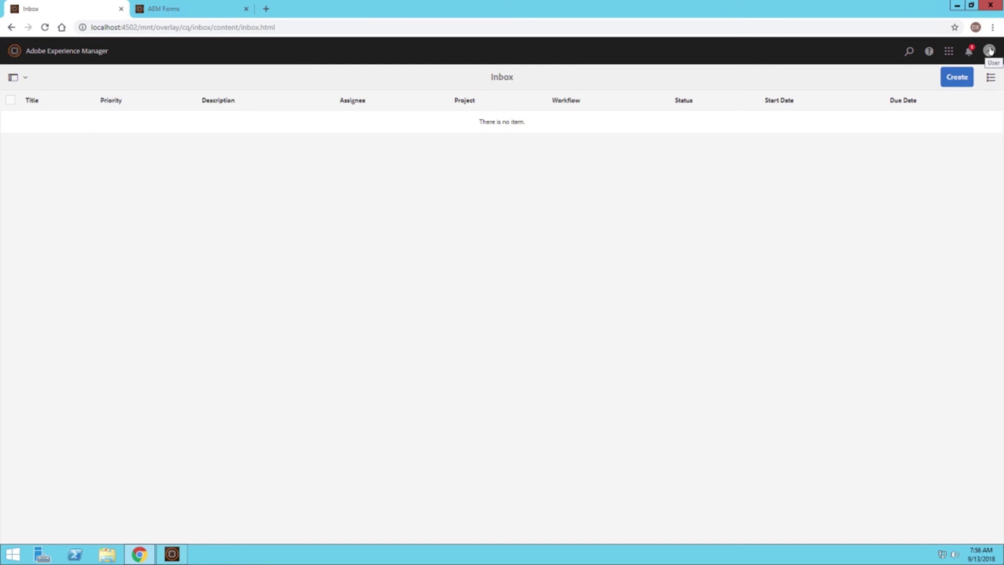
# Step: Revert to the administrator, then impersonate the review creator via the impersonation field
pyautogui.click(991, 56)
pyautogui.click(942, 128)
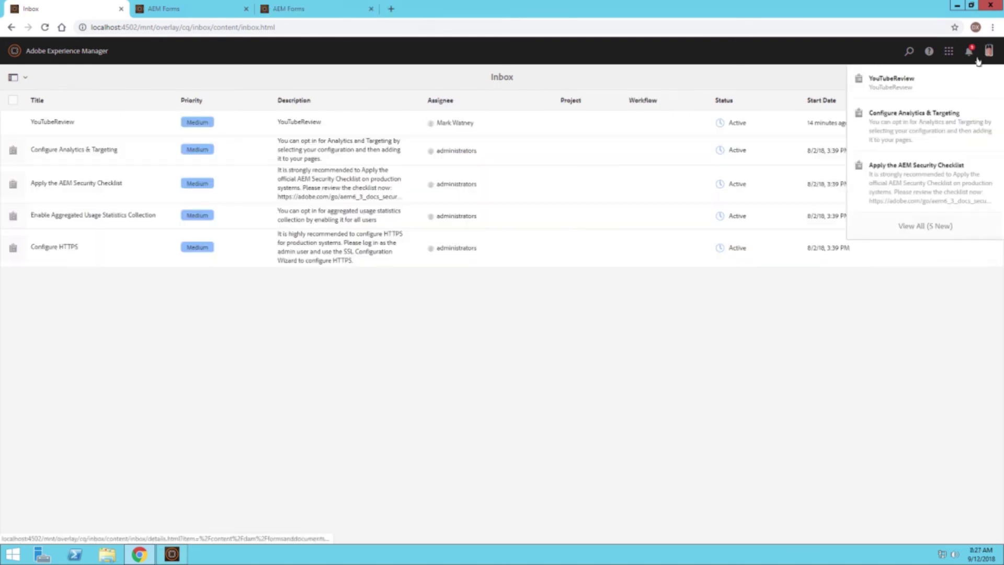
pyautogui.click(988, 50)
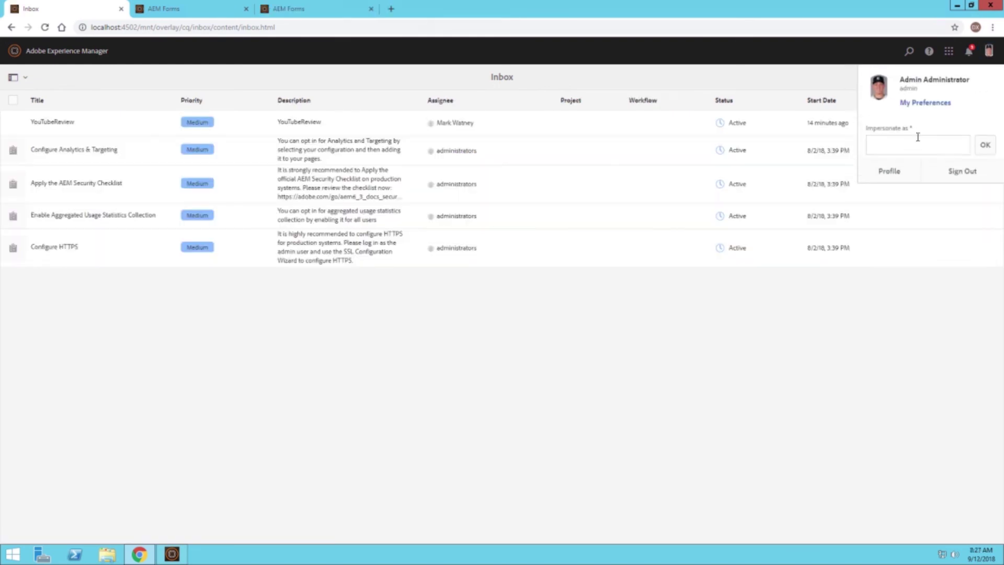
pyautogui.click(914, 139)
pyautogui.write('mark')
pyautogui.click(910, 170)
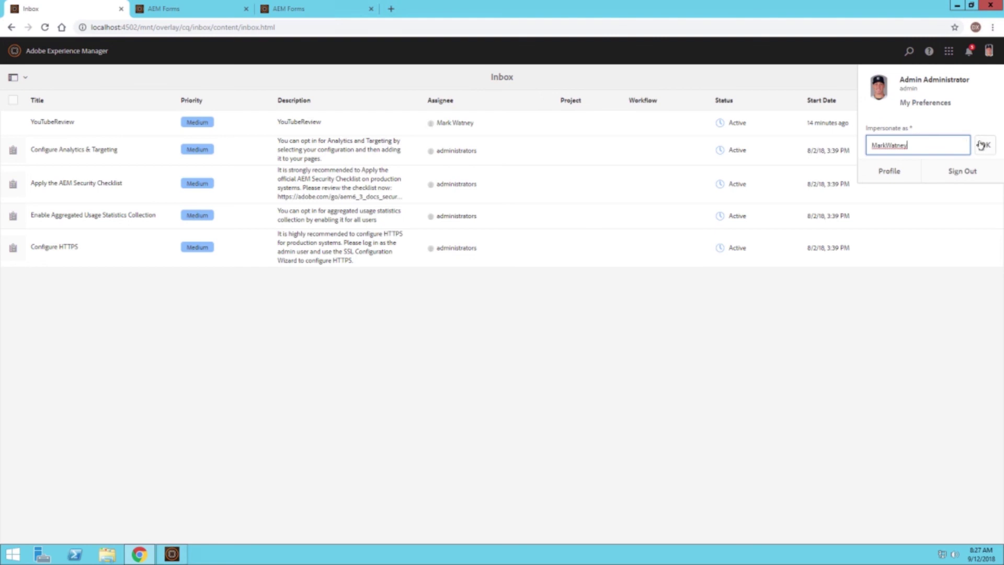
pyautogui.click(982, 145)
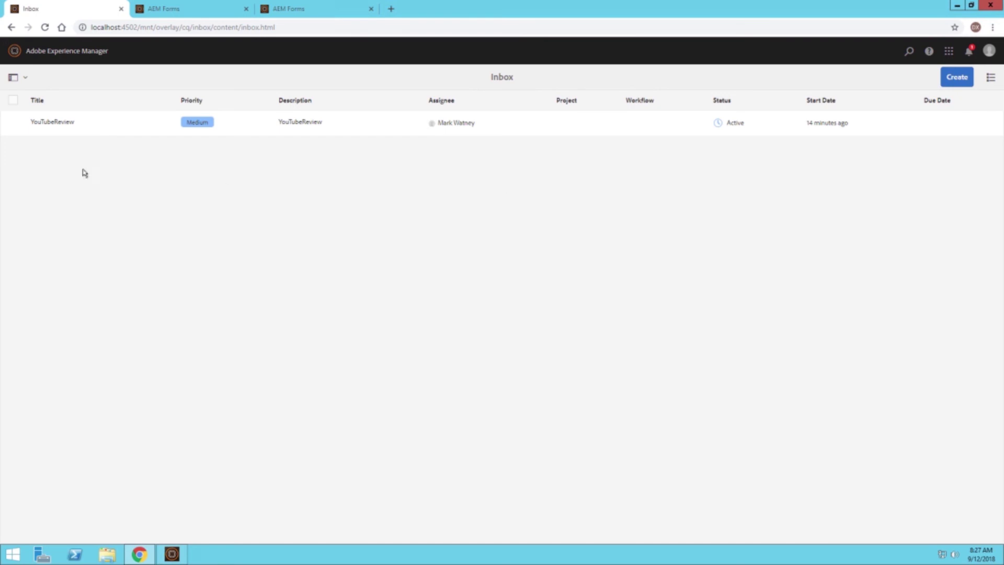
# Step: Post the comment 'Thank you everyone' on the YouTubeReview task timeline
pyautogui.click(13, 123)
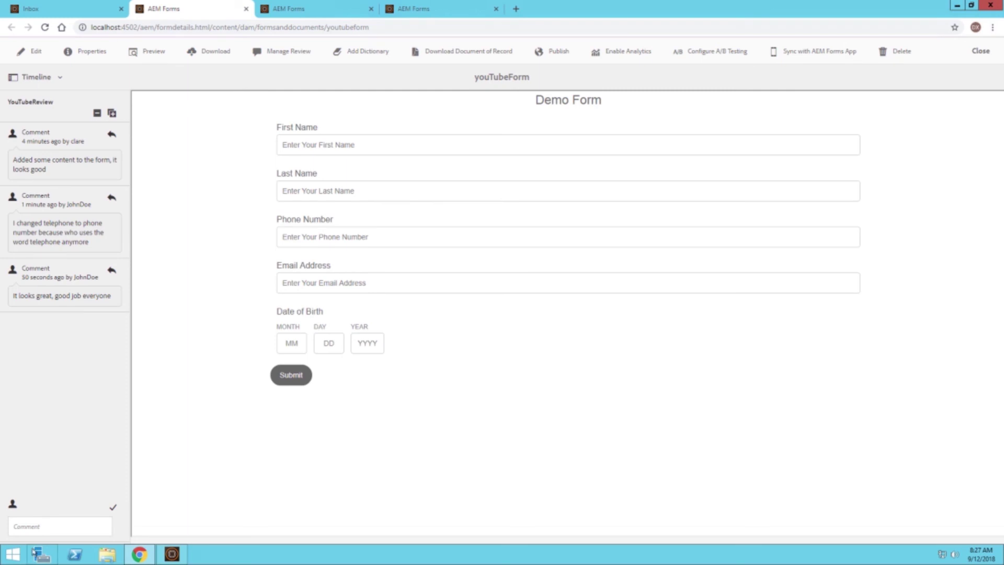
pyautogui.click(26, 522)
pyautogui.write('Thank you everyone')
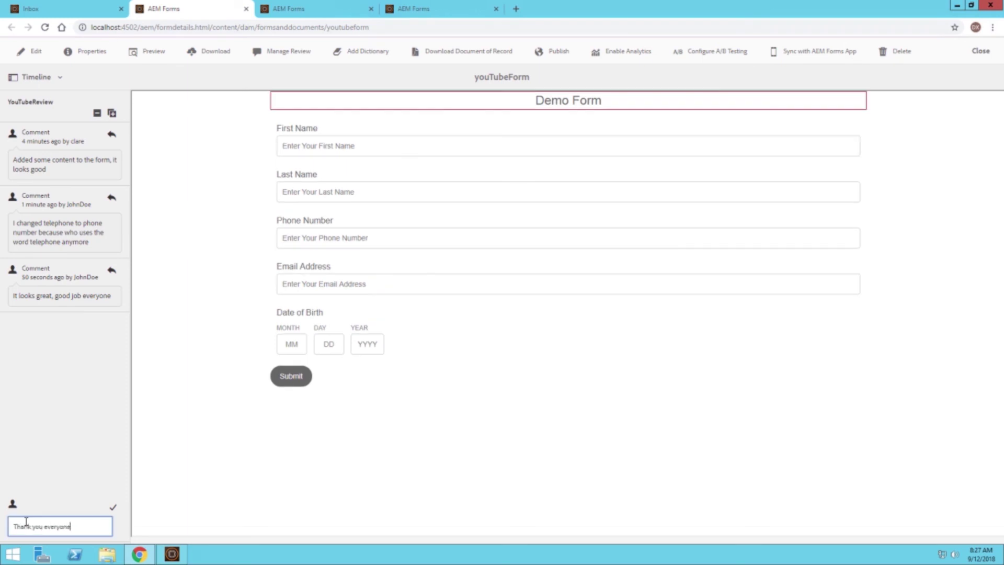
pyautogui.click(114, 508)
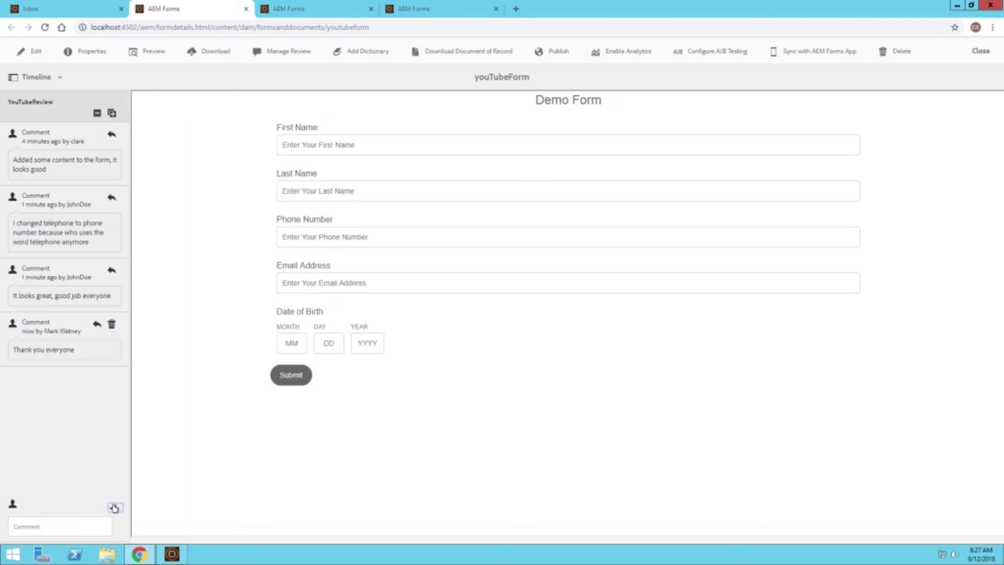
pyautogui.click(32, 8)
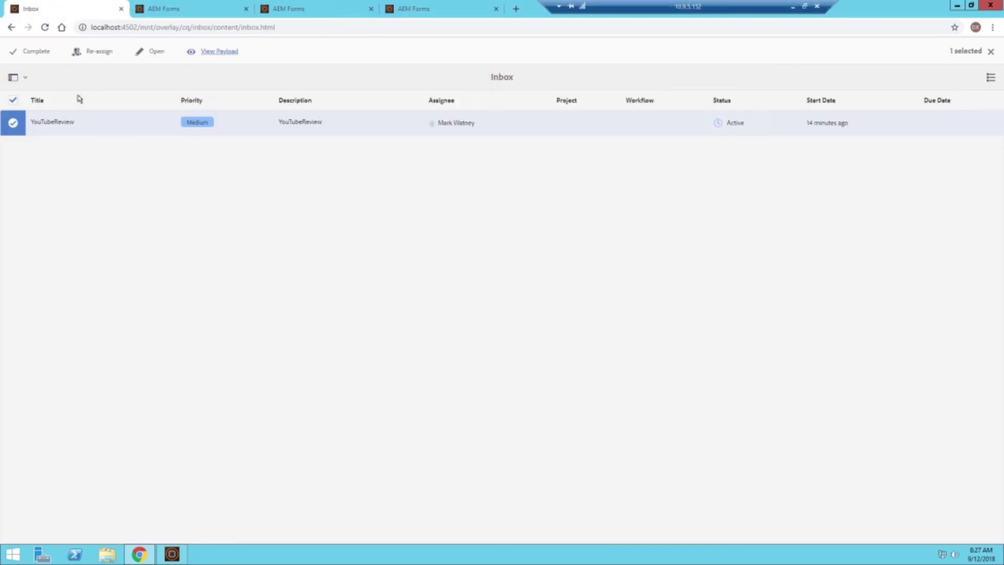
# Step: Complete the creator's YouTubeReview task and return to the Forms & Documents list
pyautogui.click(26, 55)
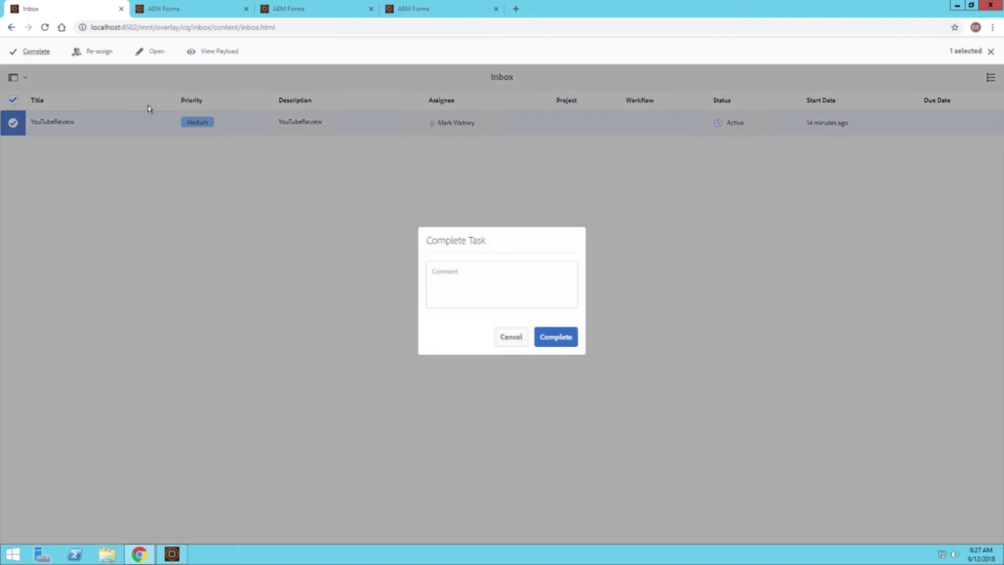
pyautogui.click(563, 339)
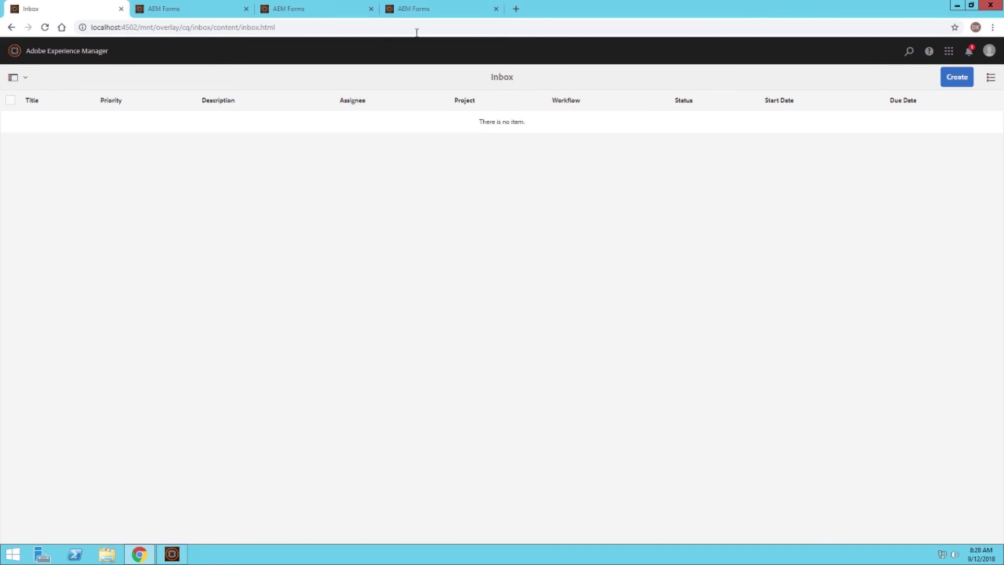
pyautogui.click(11, 26)
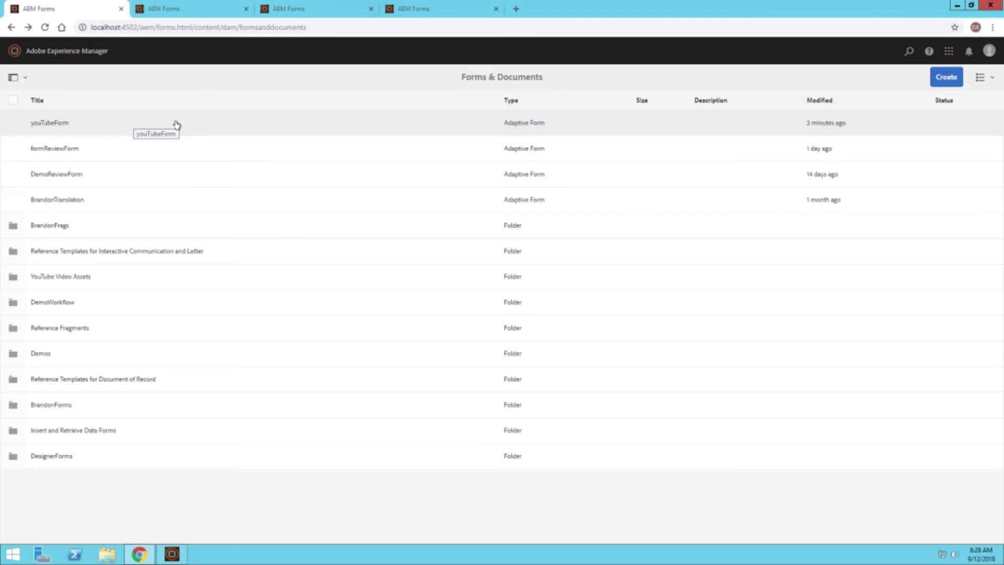
# Step: Open Manage Review for youTubeForm and choose the End Review option
pyautogui.click(12, 123)
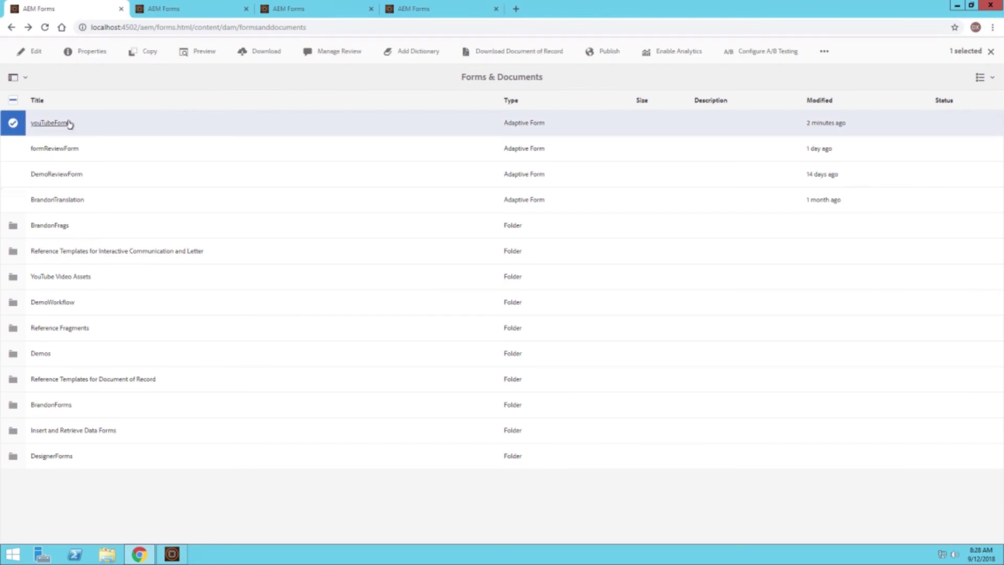
pyautogui.click(340, 51)
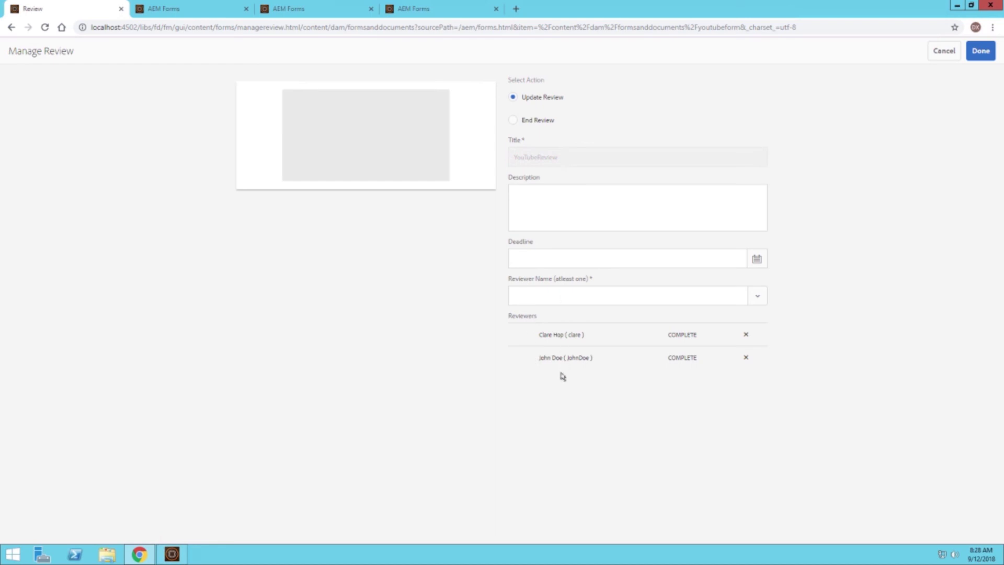
pyautogui.click(567, 293)
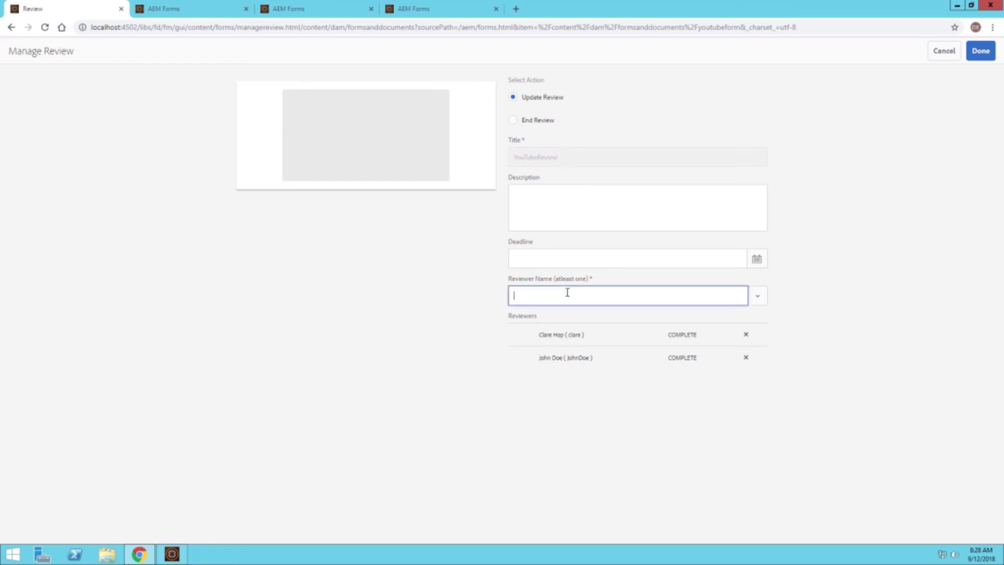
pyautogui.click(513, 122)
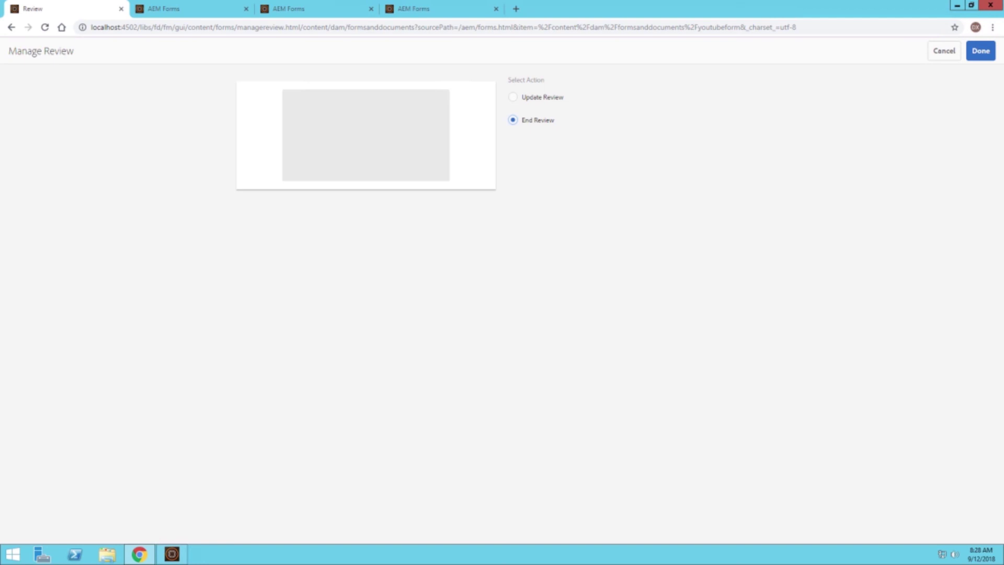
# Step: Confirm ending the youTubeForm review with Done
pyautogui.click(979, 51)
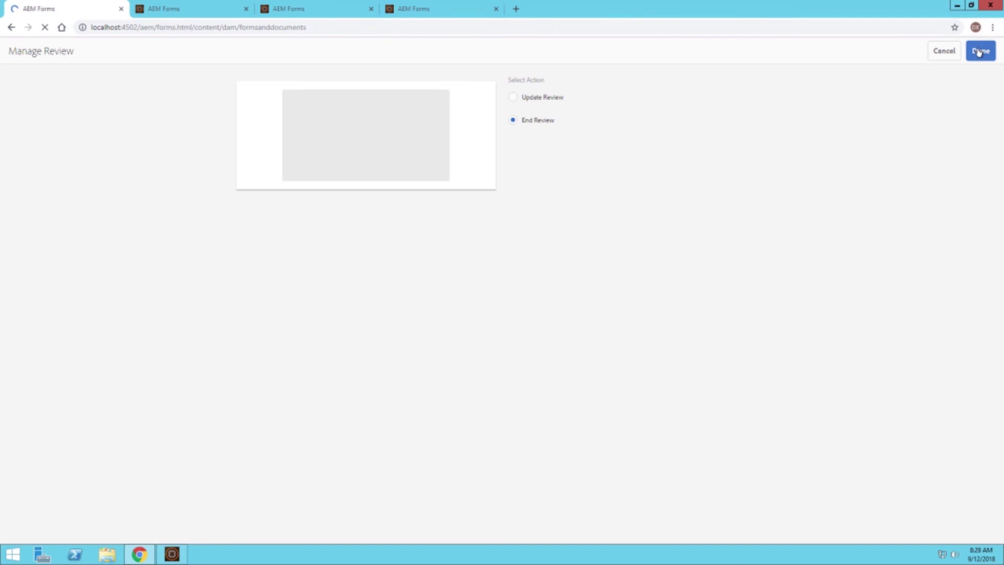